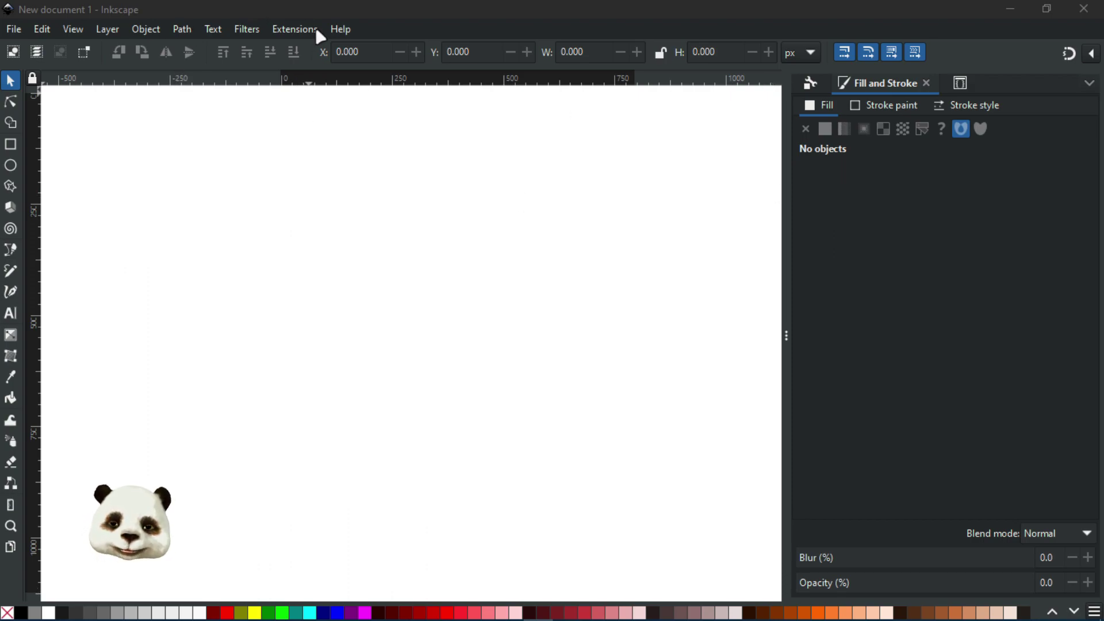
- Browse Inkscape's Filters, View and File menus
left_click(252, 33)
left_click(74, 29)
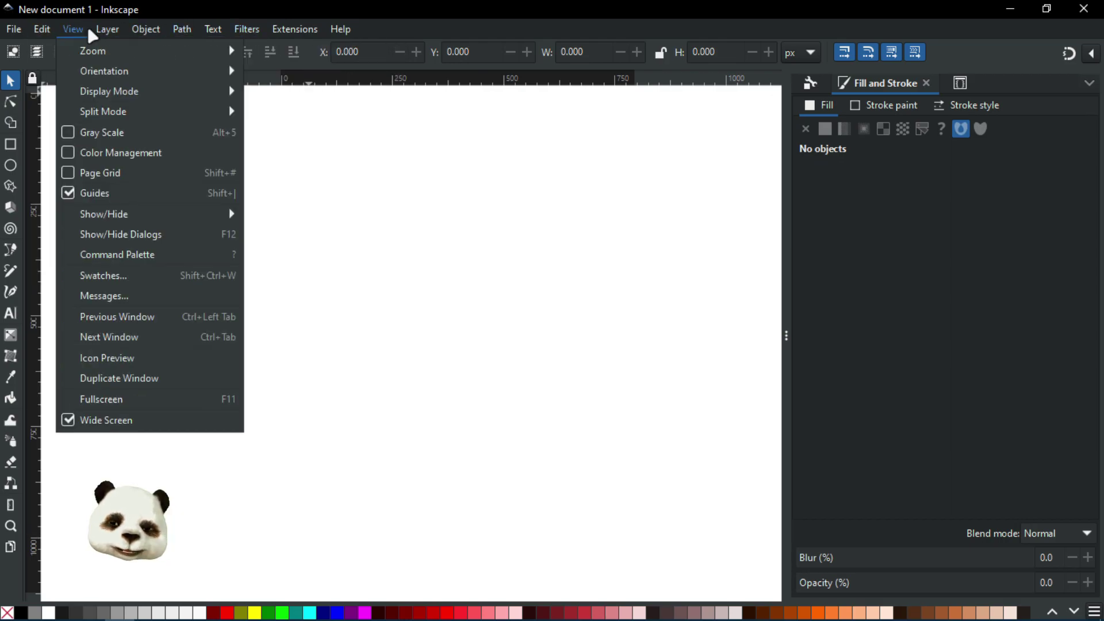
mouse_move(163, 29)
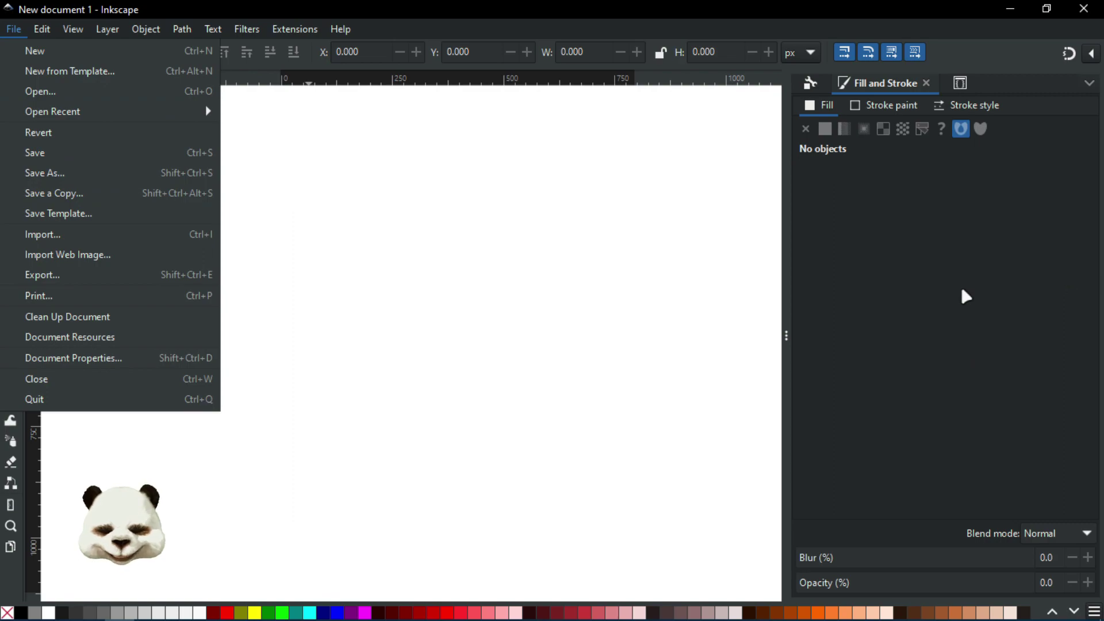
left_click(904, 263)
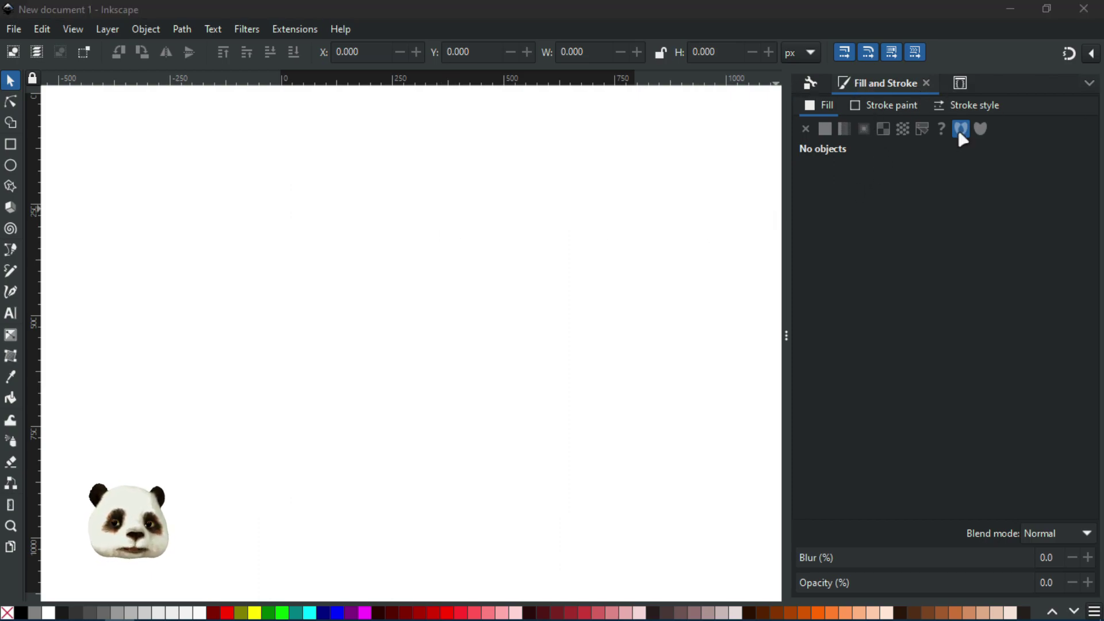
- Open Layers and Objects, XML Editor and Path Effects as floating windows over the canvas
key("ctrl+shift+l")
key("ctrl+shift+x")
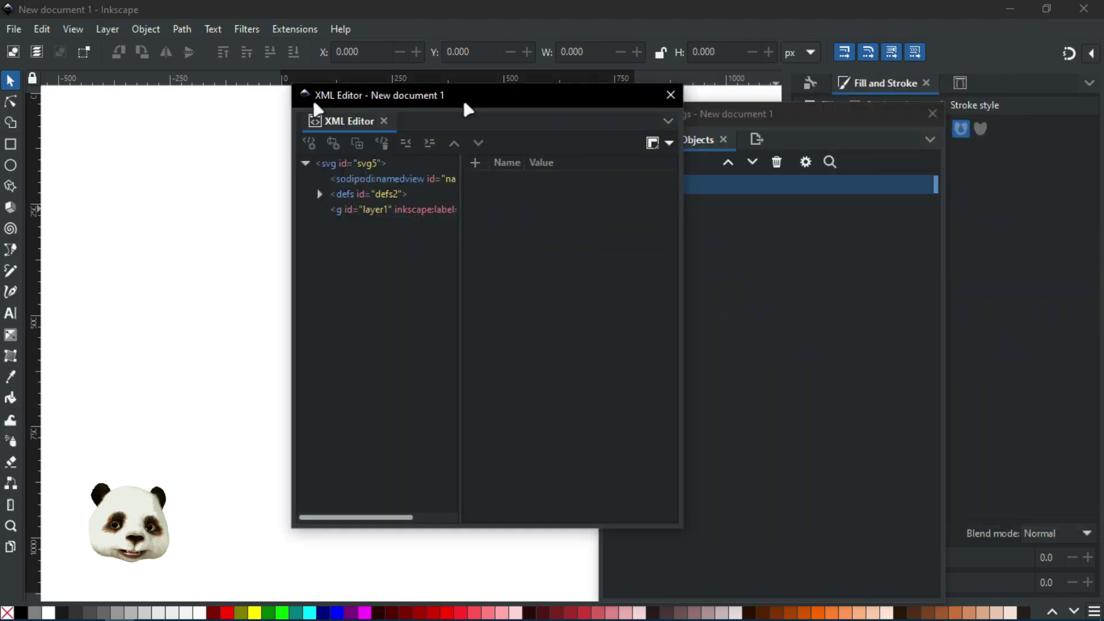
mouse_move(462, 98)
left_mouse_down()
mouse_move(488, 108)
mouse_move(472, 95)
left_mouse_up()
key("ctrl+shift+7")
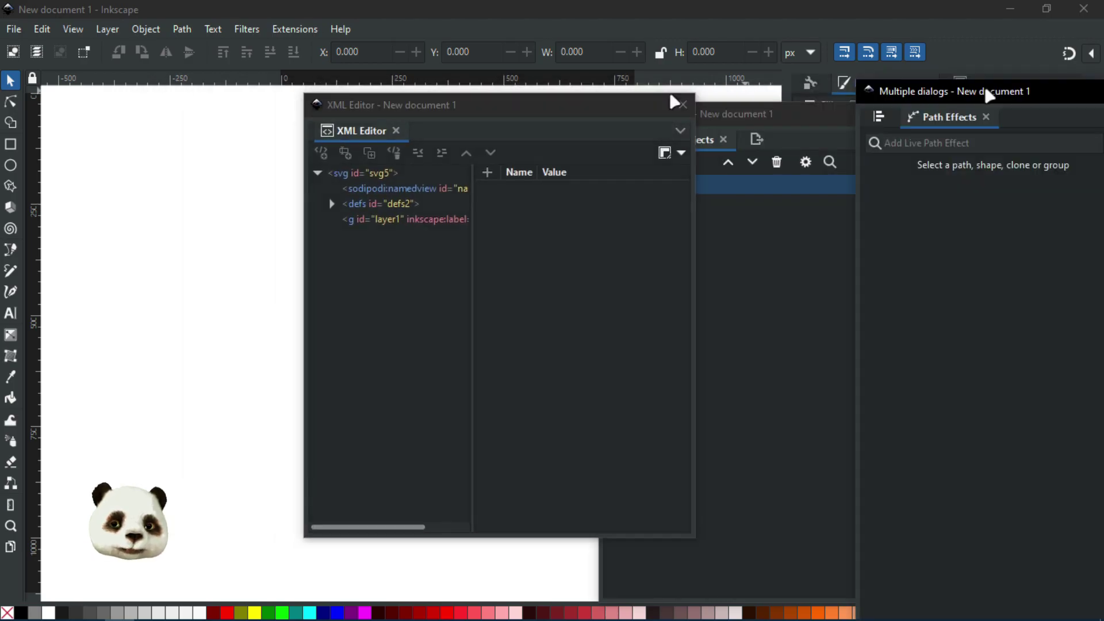
left_click_drag(985, 94, 230, 79)
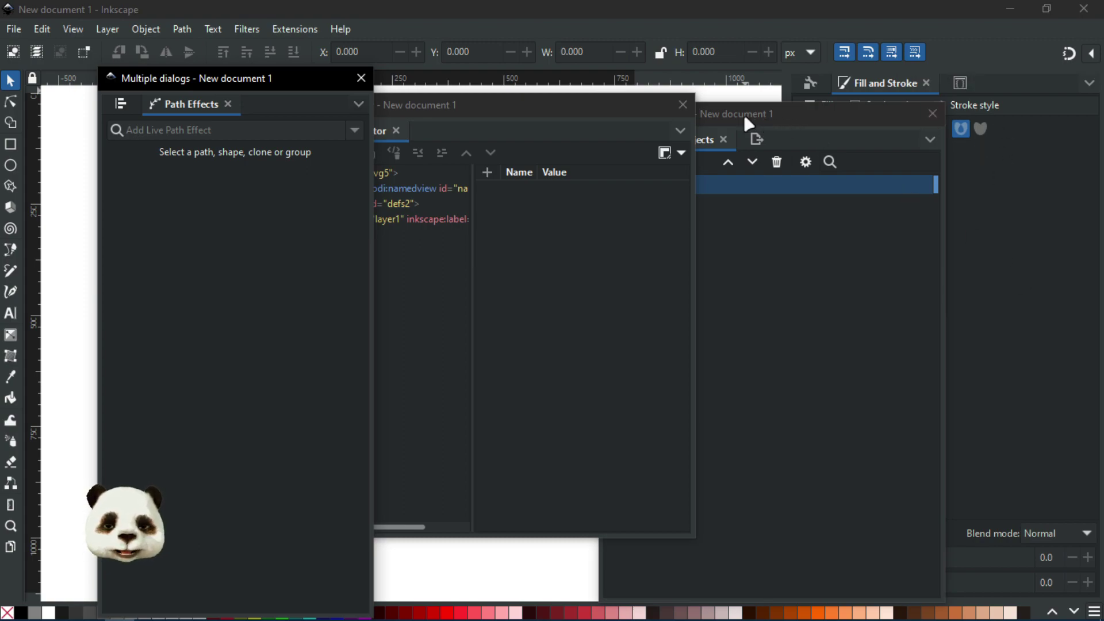
- Dock the Objects and XML Editor windows into the side panel and move Path Effects right
left_click_drag(743, 112, 954, 143)
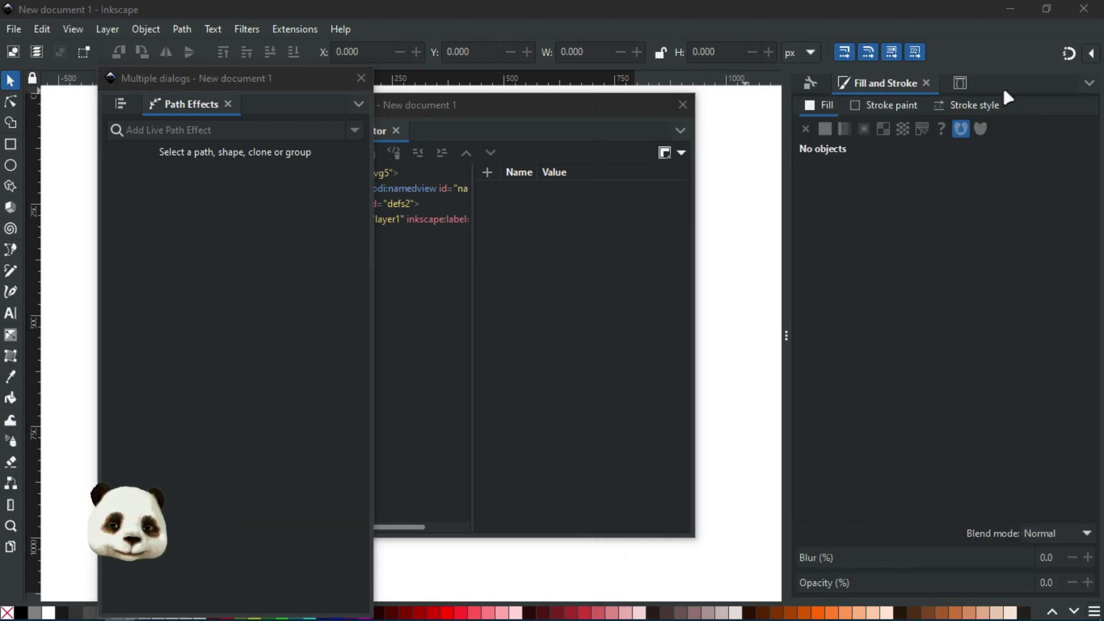
left_click_drag(495, 106, 1072, 123)
mouse_move(264, 81)
left_mouse_down()
mouse_move(1094, 122)
mouse_move(1017, 70)
left_mouse_up()
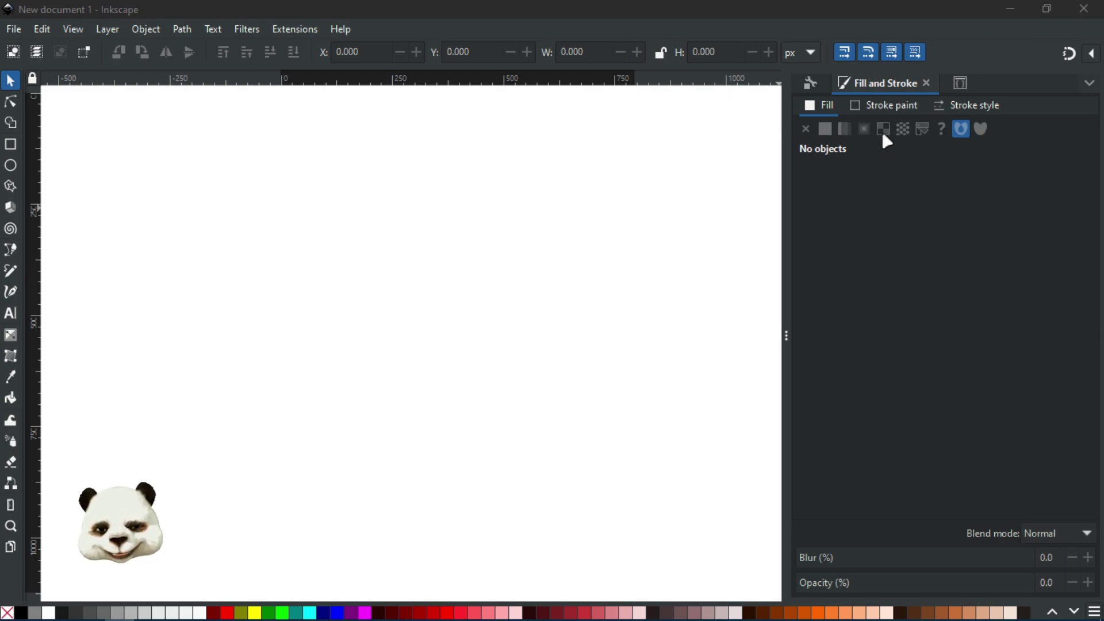
- Cycle through Object Properties, Fill and Stroke tabs and Selectors and CSS, ending on Fill
left_click(812, 83)
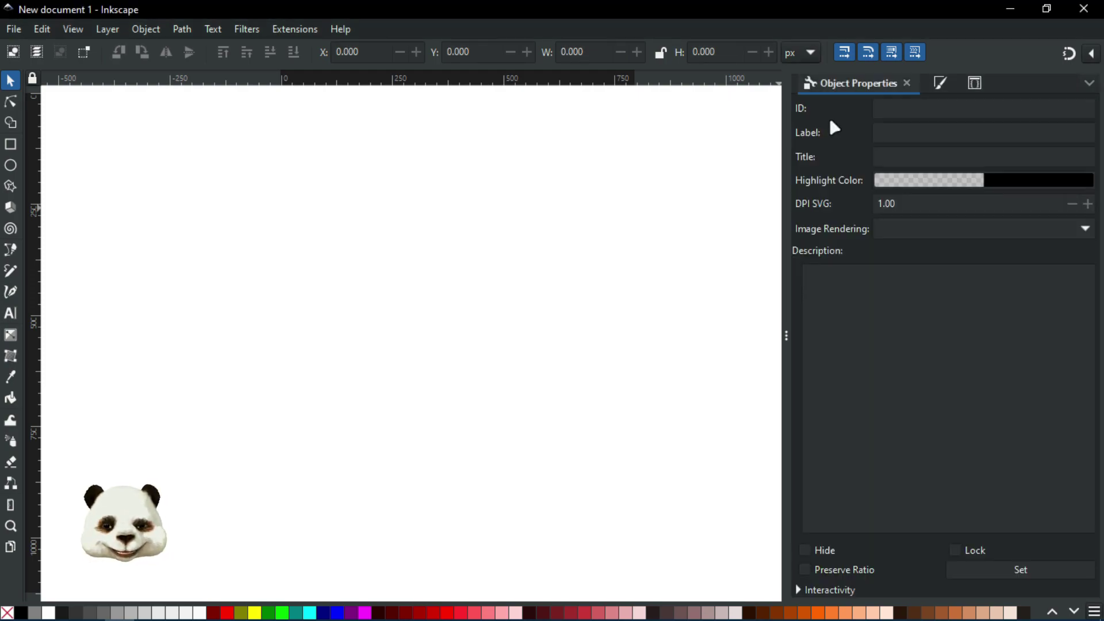
left_click(941, 83)
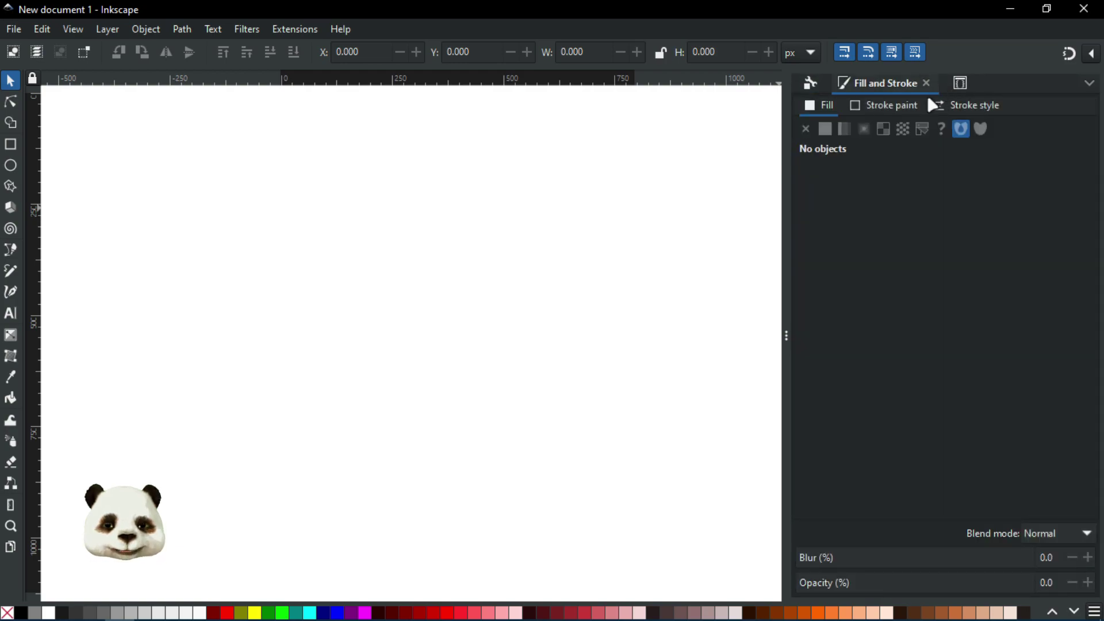
left_click(868, 105)
left_click(977, 108)
left_click(839, 103)
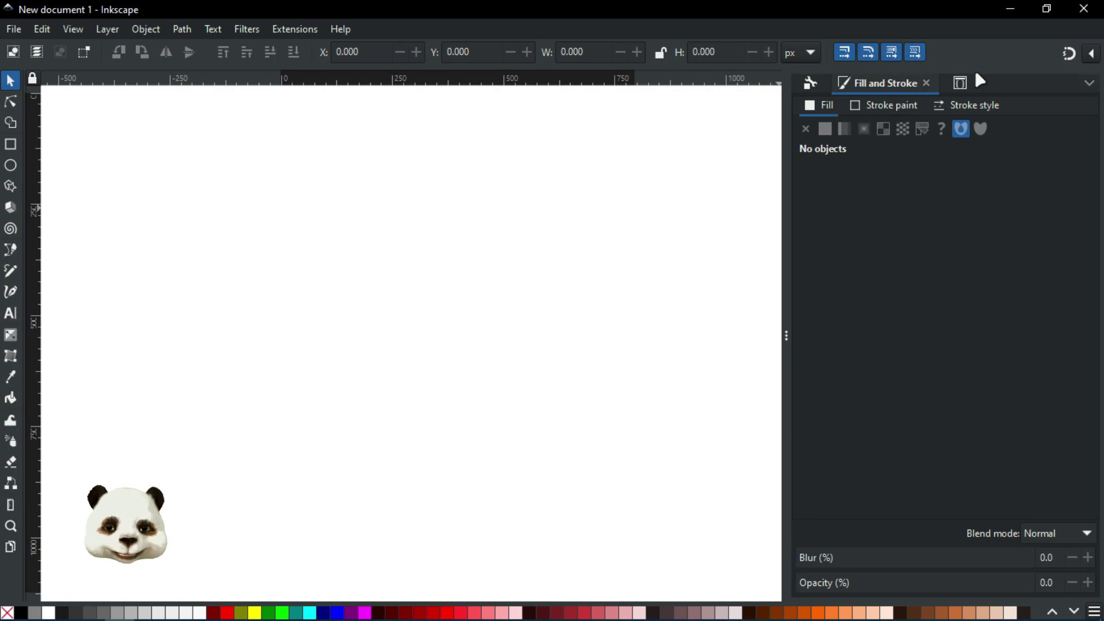
left_click(960, 83)
left_click(844, 83)
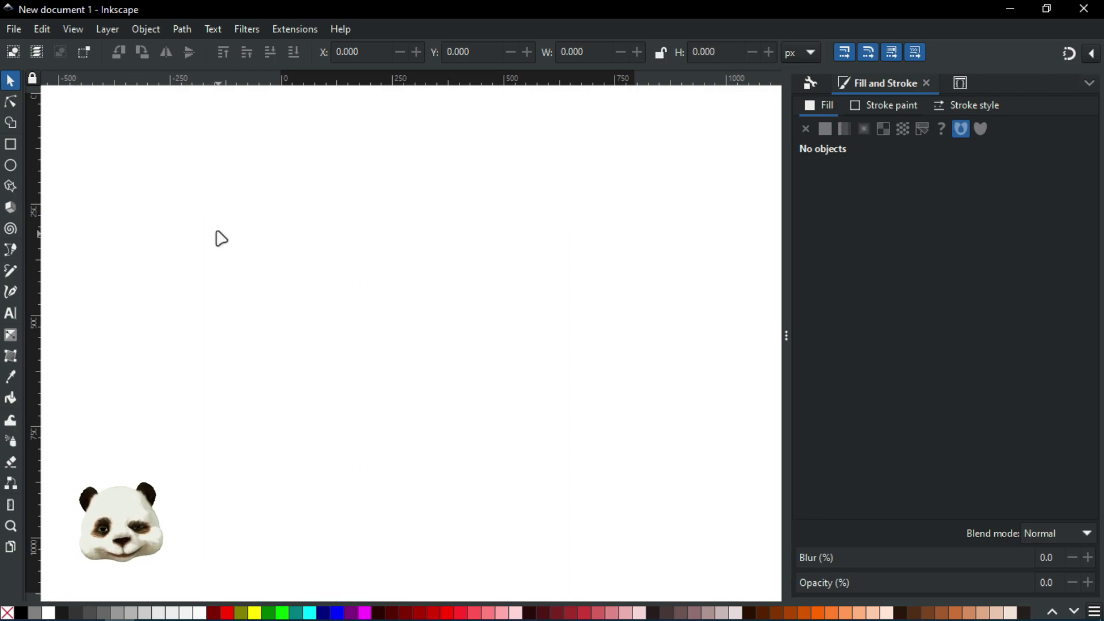
- Look through the Edit menu, then open and close Preferences at the Keyboard Shortcuts page
left_click(36, 30)
left_click(81, 523)
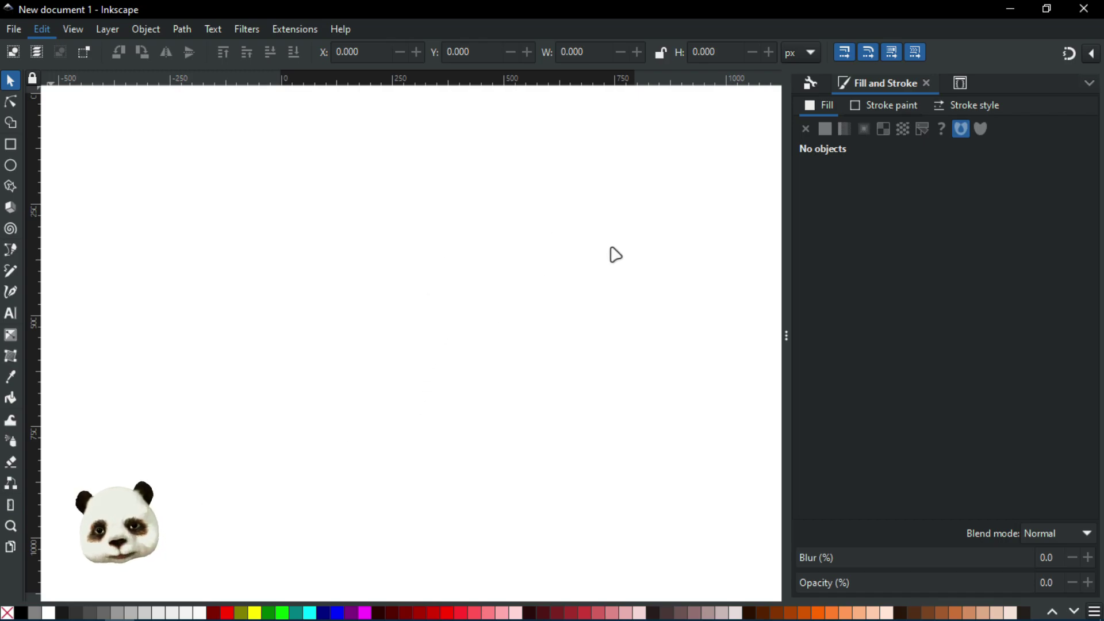
key("ctrl+shift+p")
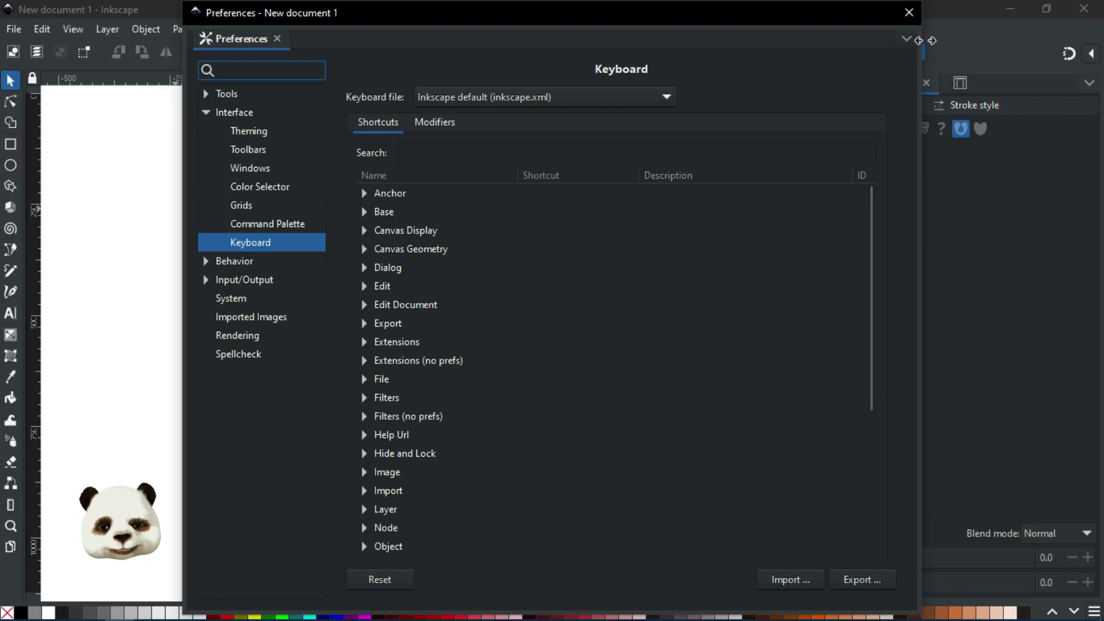
left_click(908, 11)
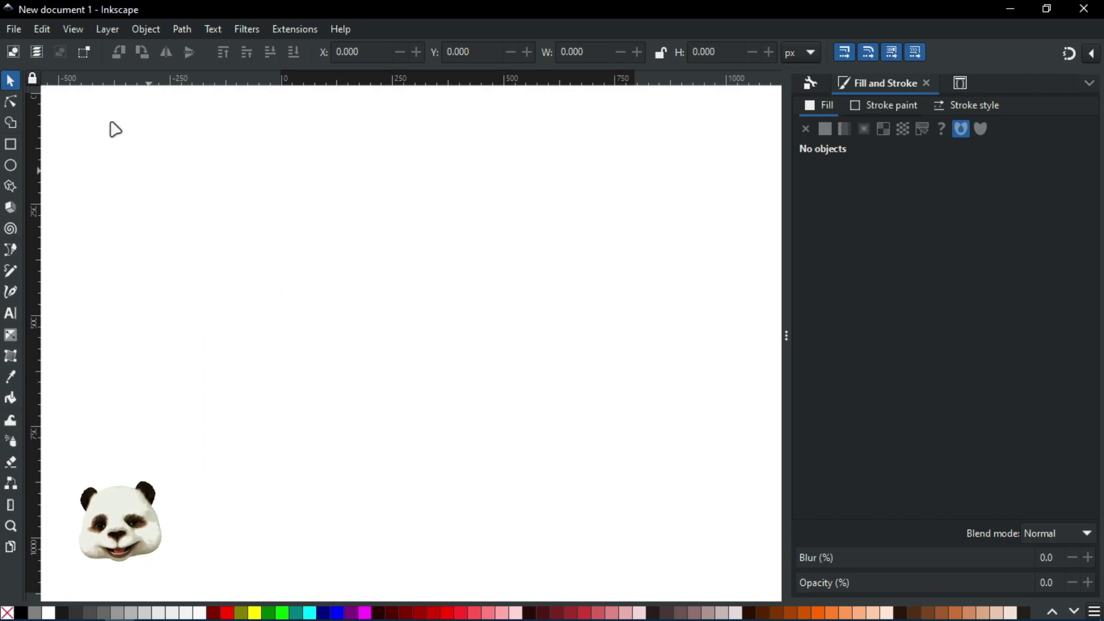
- Open New from Template in the File menu and dismiss it without creating anything
left_click(13, 29)
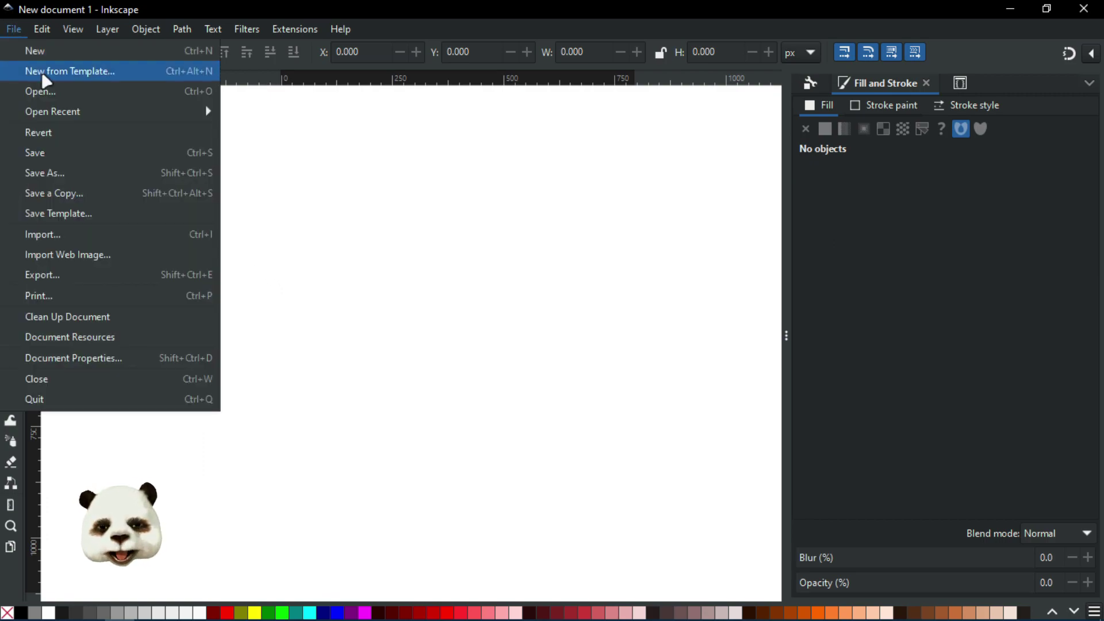
left_click(110, 75)
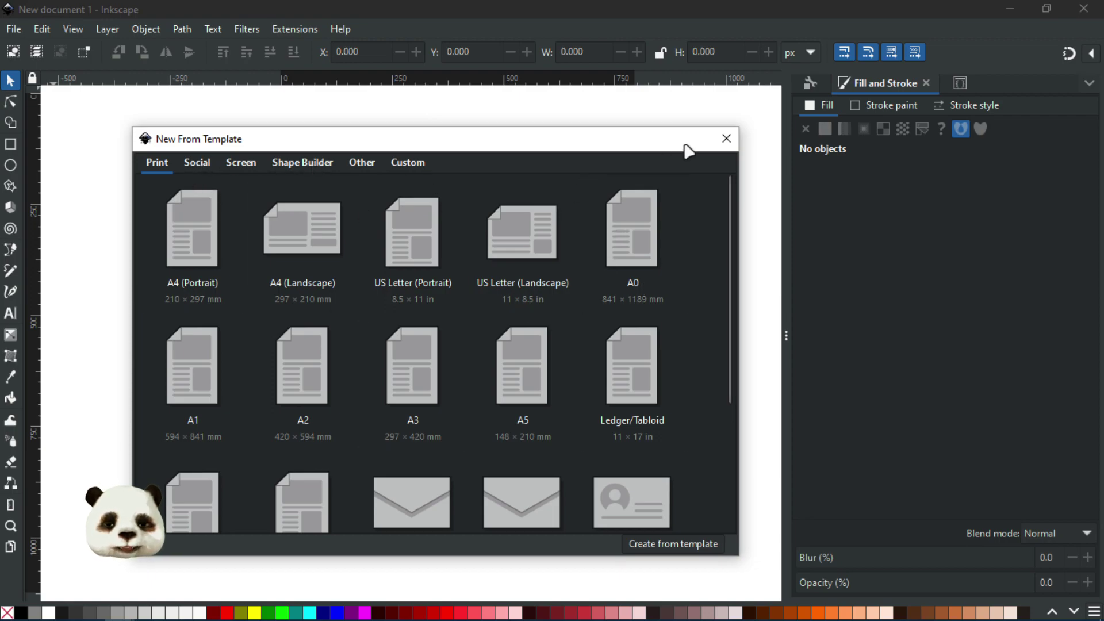
left_click(726, 139)
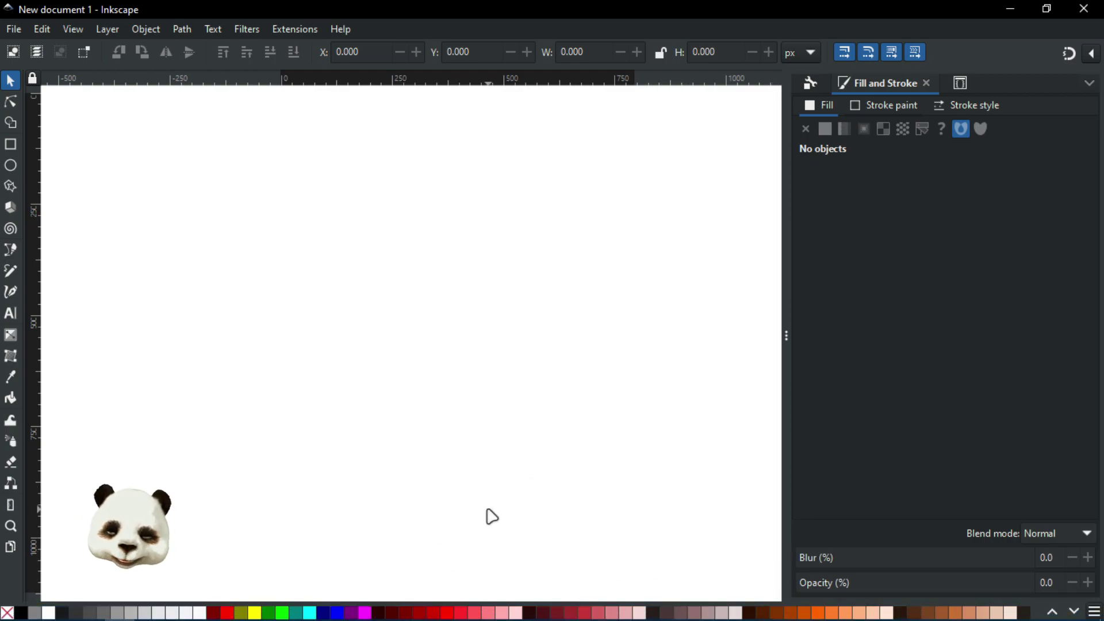
- In Affinity Designer, pan the canvas and darken the colour from A5FFE9 to 4FA892
key("super")
key("Escape")
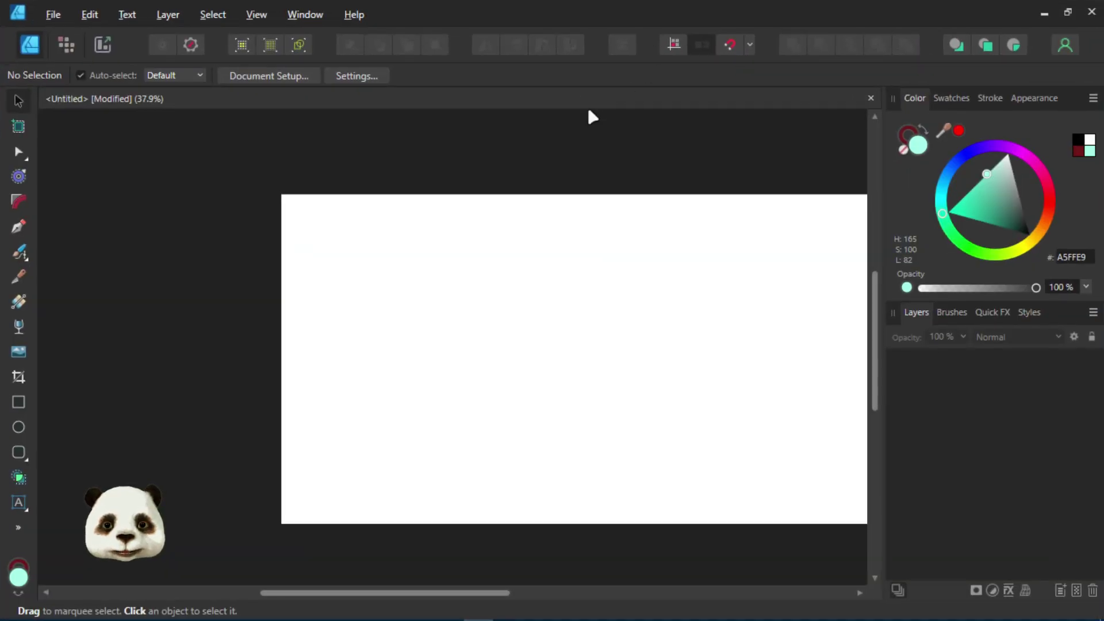
scroll(439, 261, "right", 5)
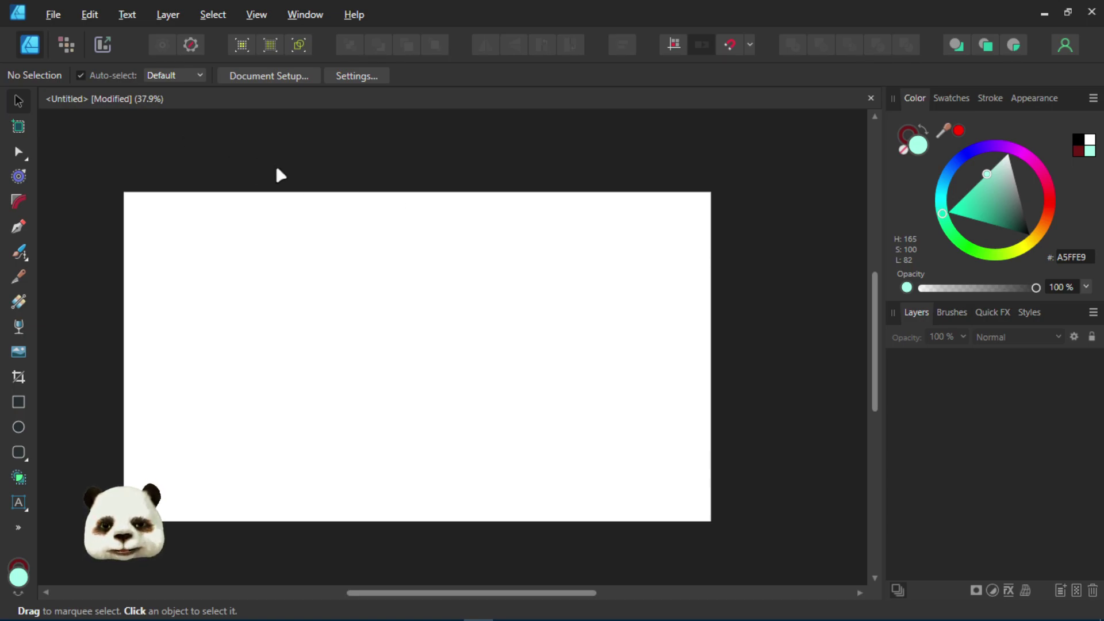
scroll(281, 181, "down", 1)
scroll(303, 203, "left", 2)
scroll(303, 203, "up", 1)
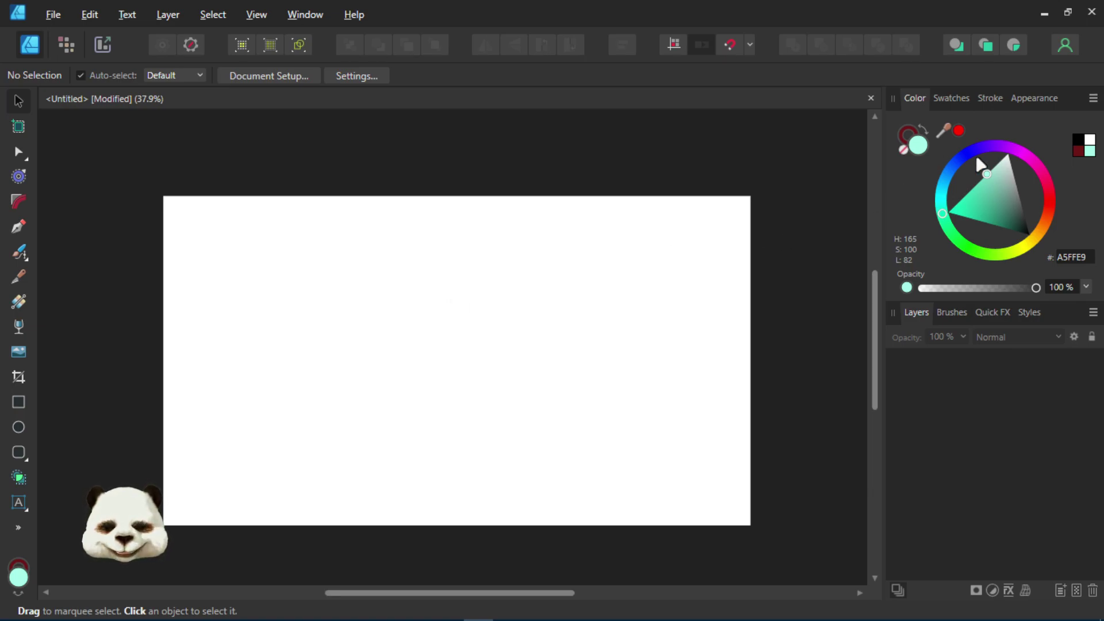
left_click_drag(992, 169, 994, 202)
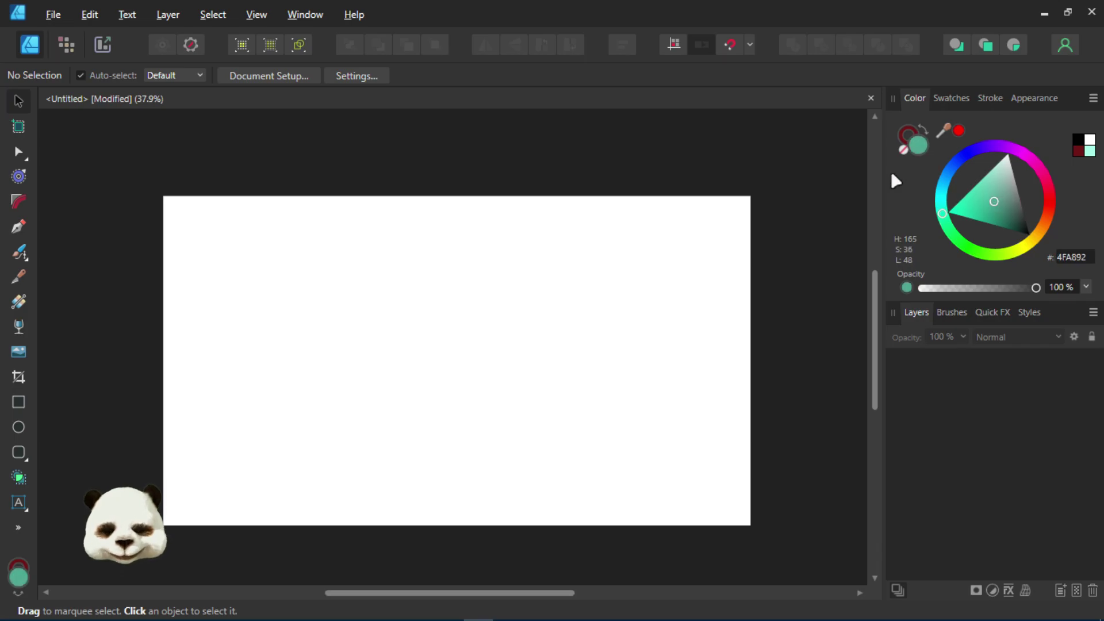
key("super")
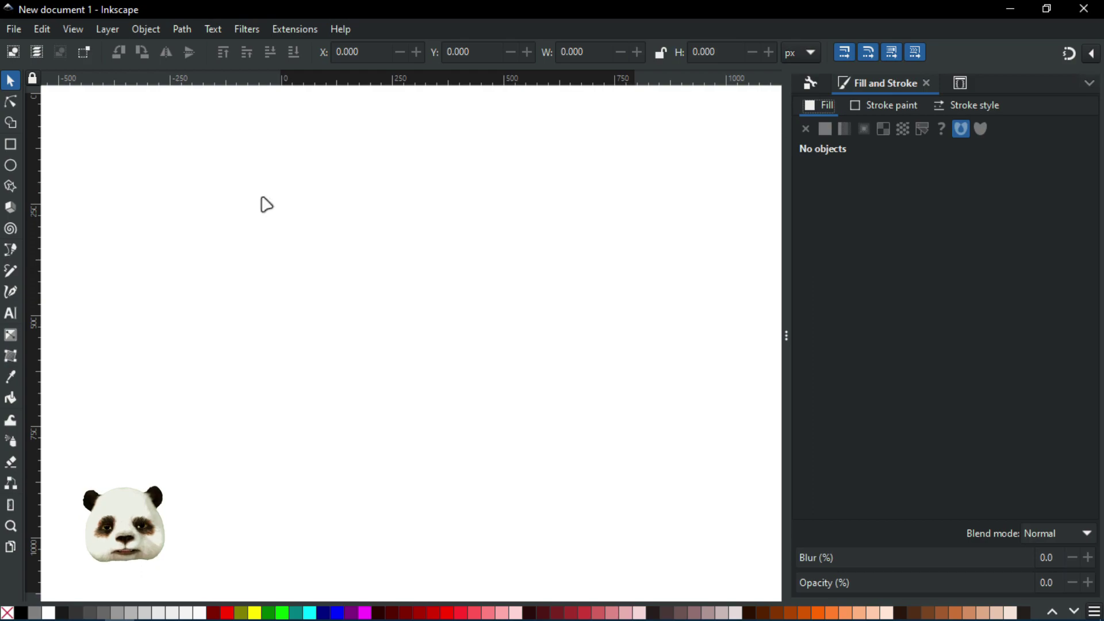
- Draw a 365.091 × 334.213 px rectangle near the page's top-left with flat 404040 fill
left_click(10, 143)
left_click_drag(140, 156, 304, 305)
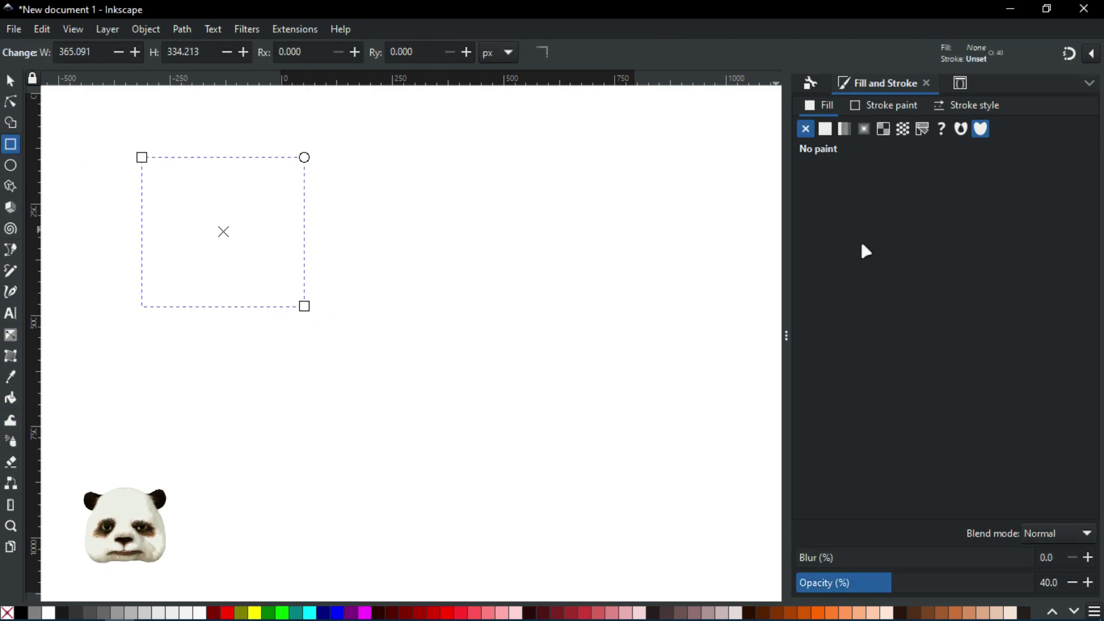
left_click(830, 133)
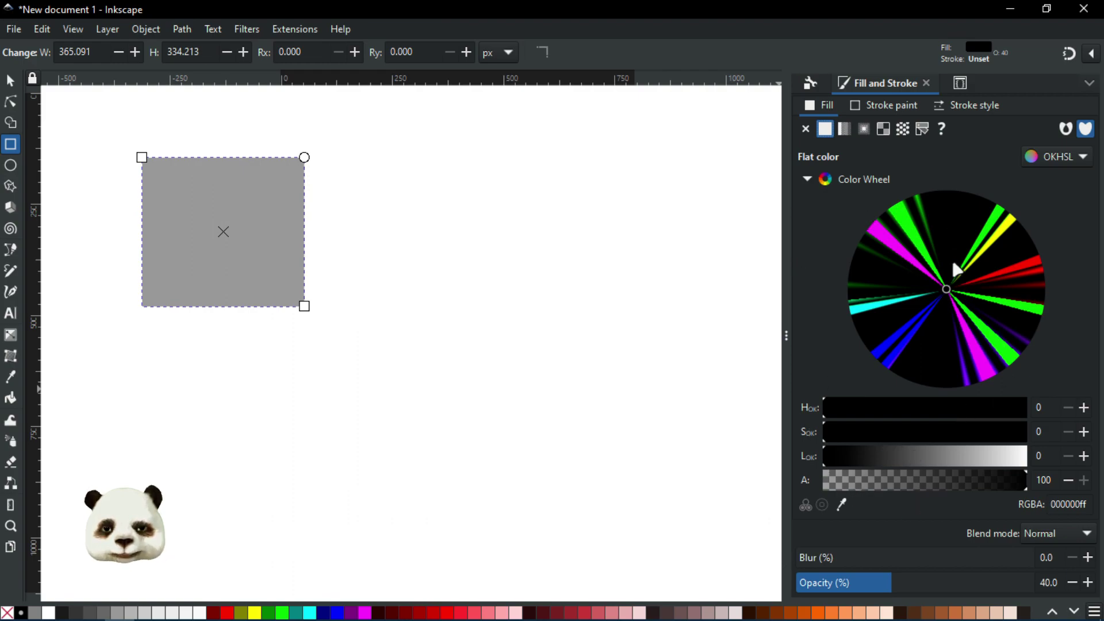
left_click(897, 456)
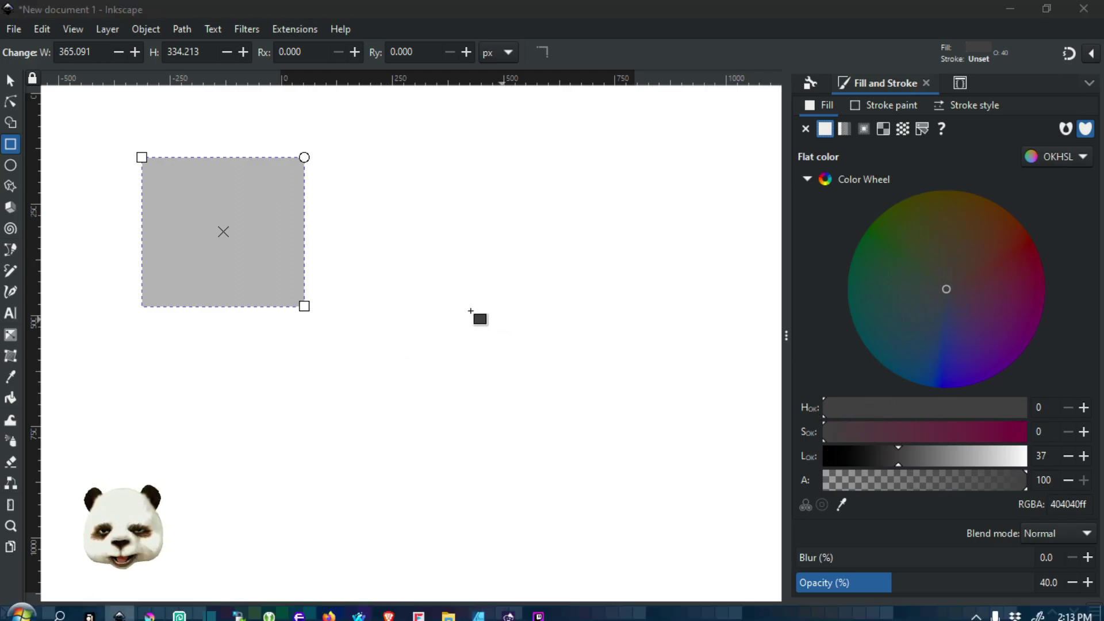
left_click(476, 609)
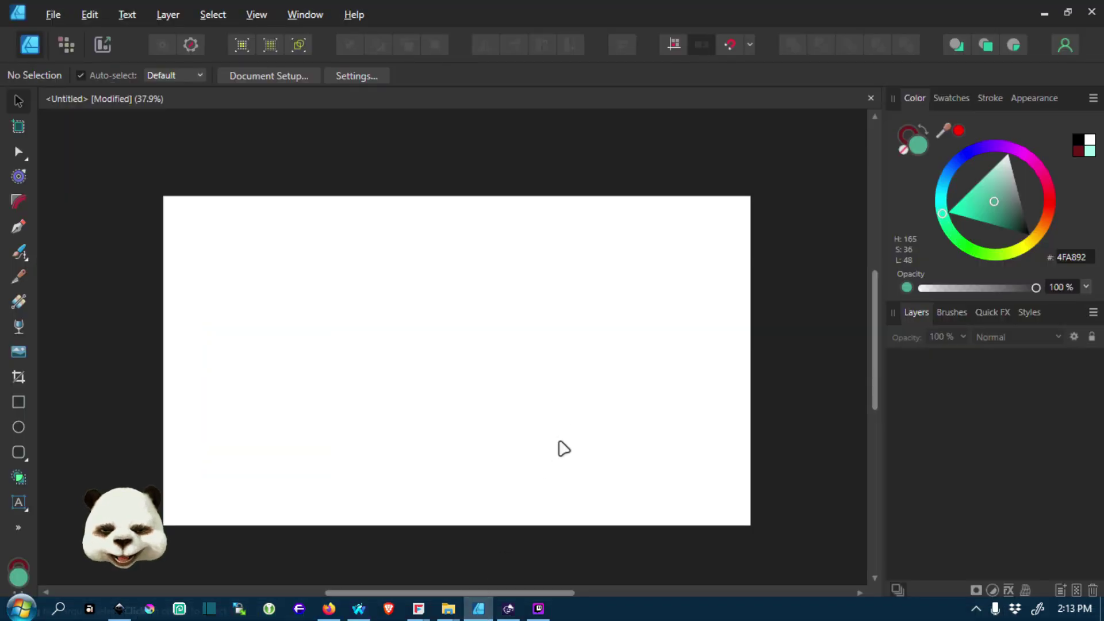
left_click_drag(1003, 202, 1002, 209)
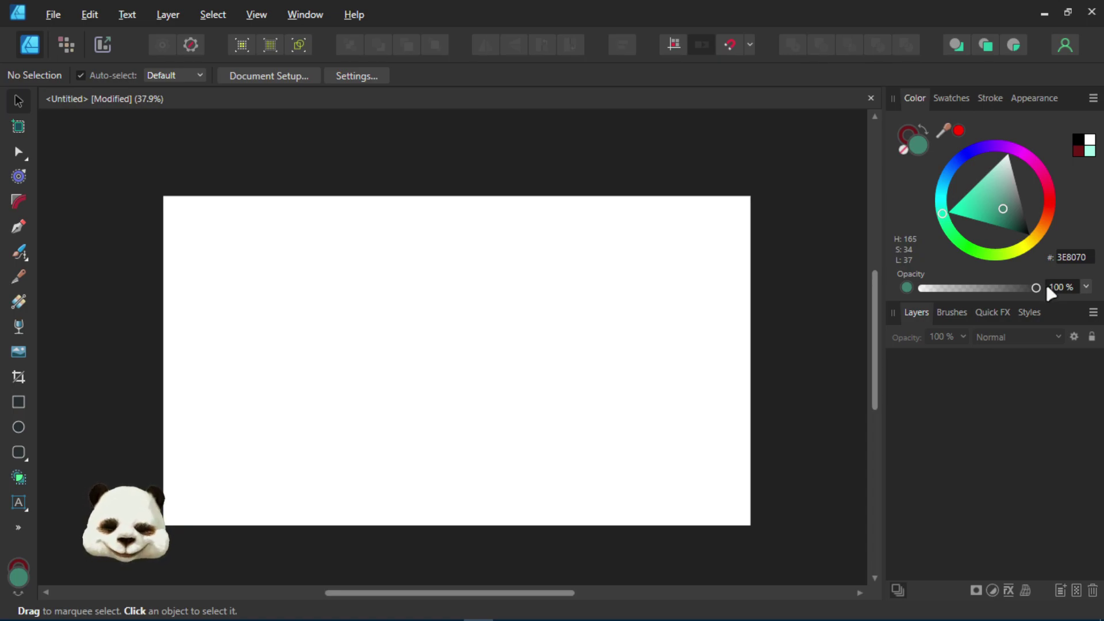
left_click(959, 100)
left_click(991, 102)
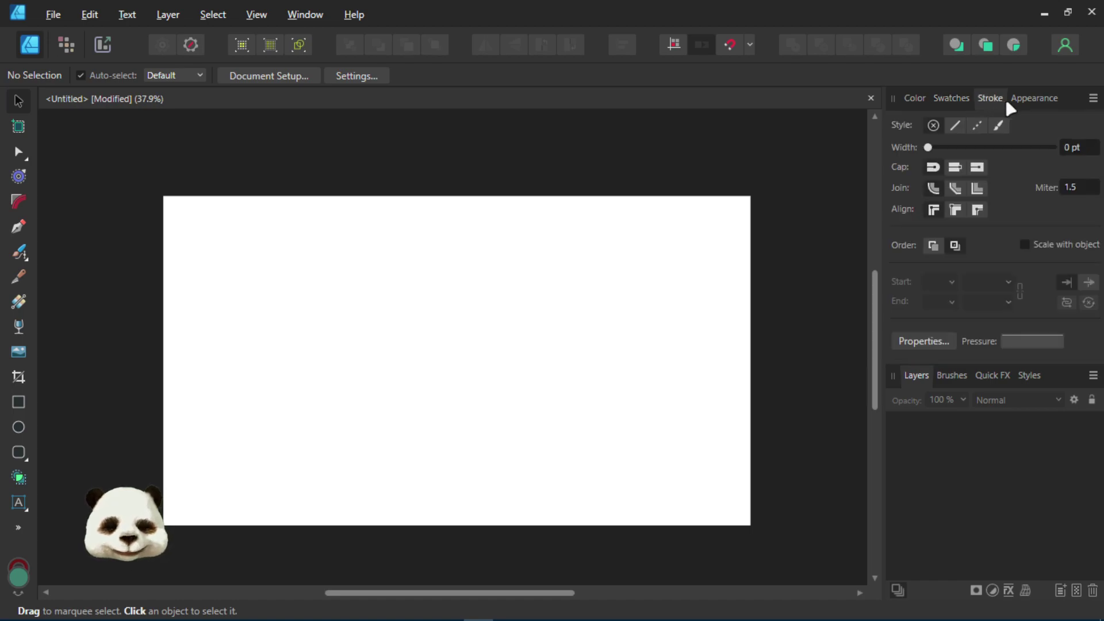
left_click(1013, 104)
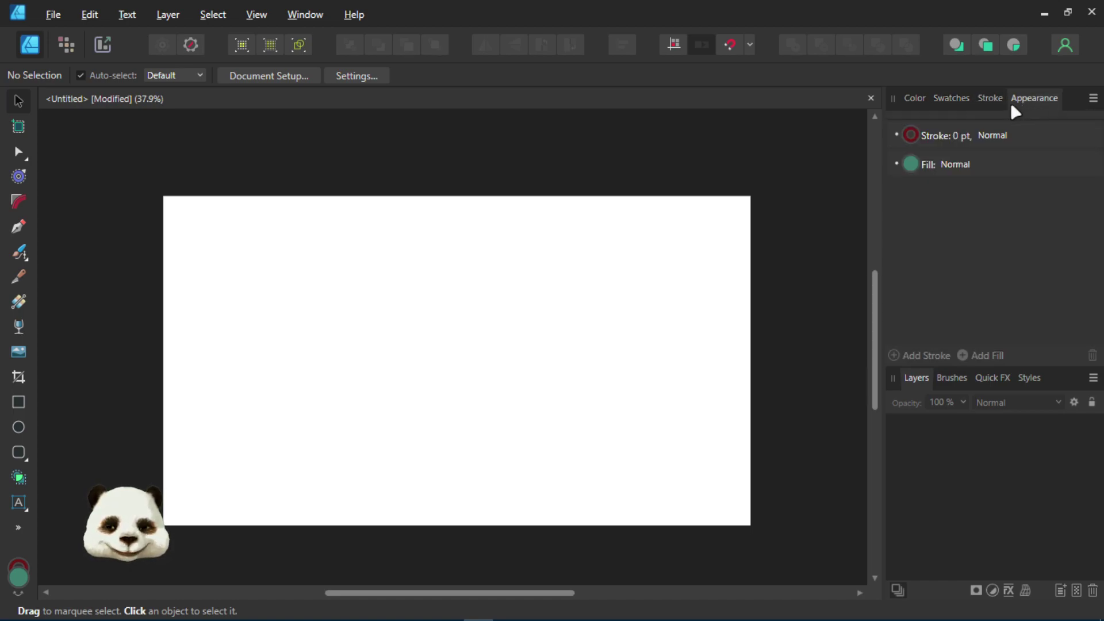
left_click(904, 101)
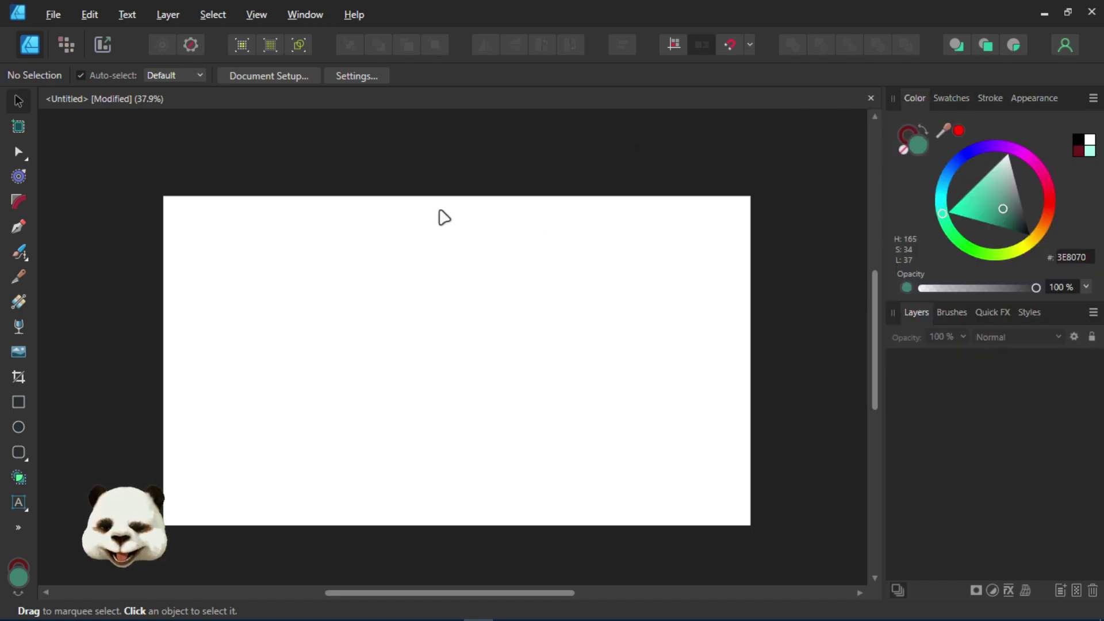
left_click(18, 528)
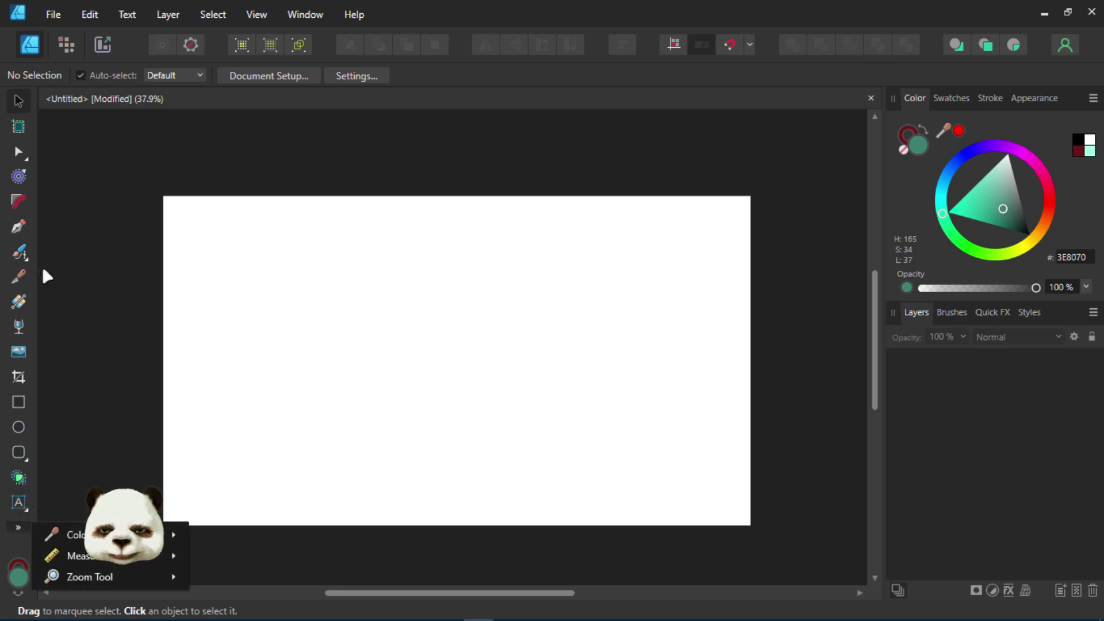
left_click(63, 285)
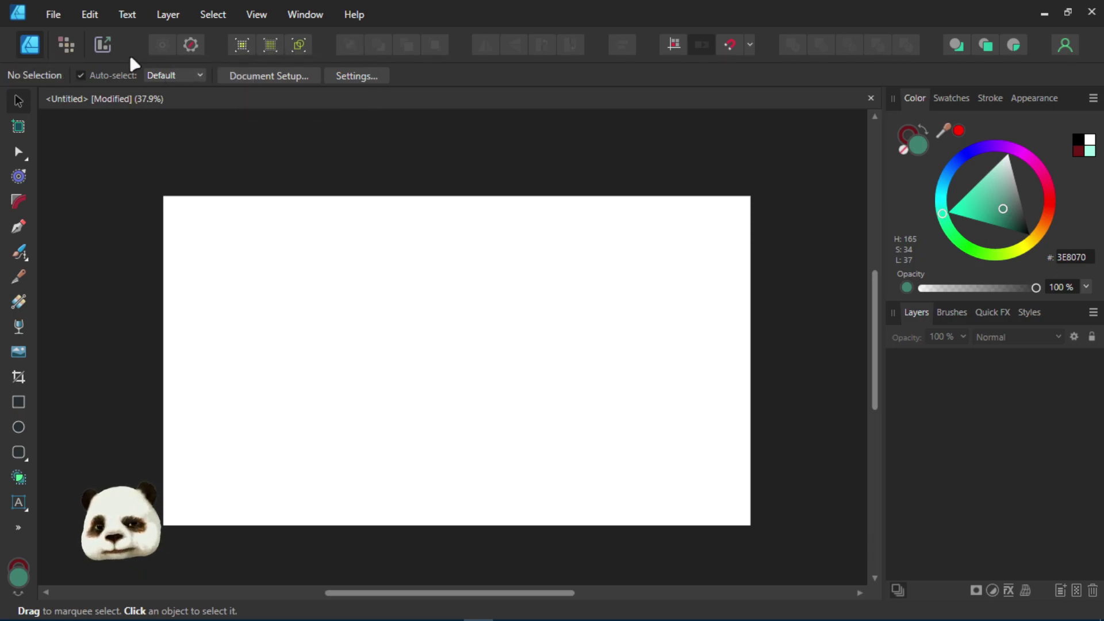
- Peek at the Pixel persona, return to the Designer persona, and select the Pen tool
left_click(74, 45)
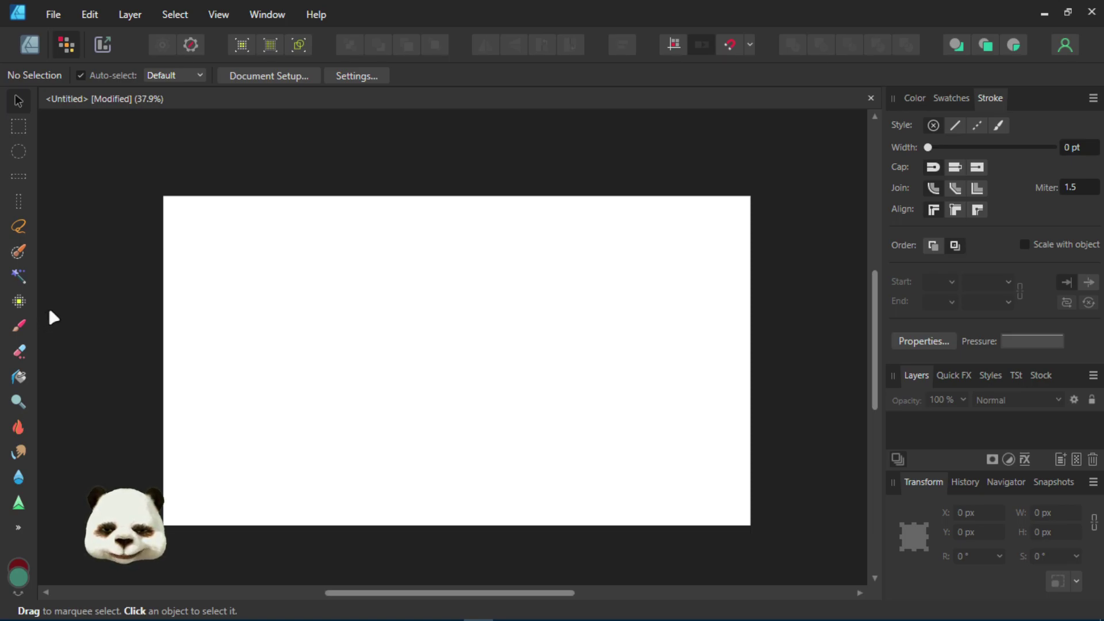
left_click(42, 46)
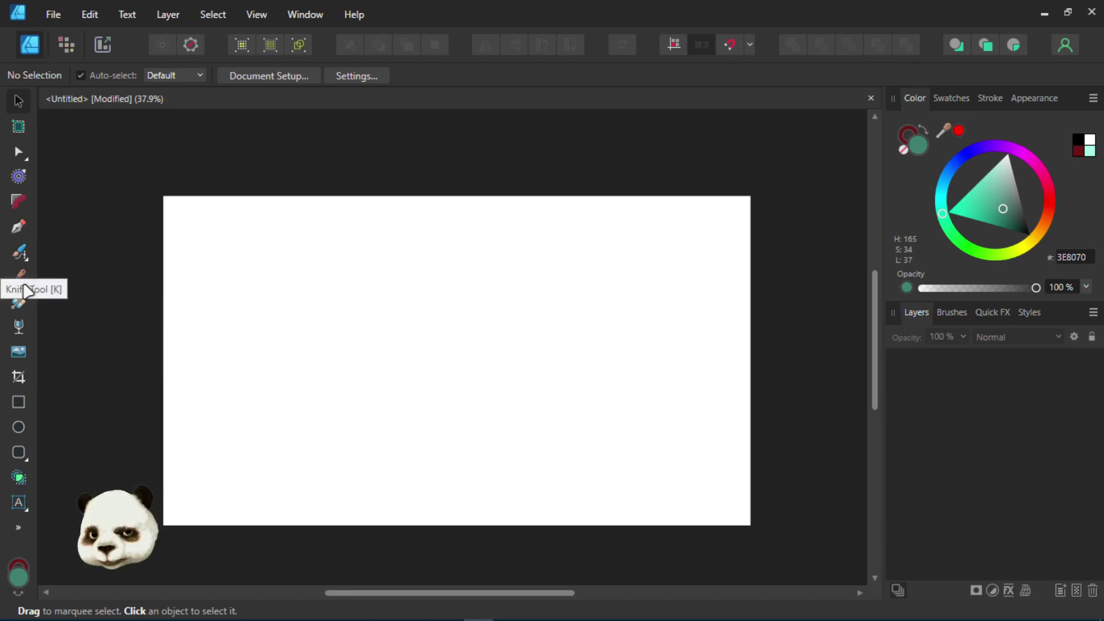
left_click(19, 228)
- Draw a closed five-node pen curve with smooth rounded sides
left_click(322, 264)
left_click_drag(269, 312, 271, 344)
left_click(303, 375)
left_click_drag(489, 377, 495, 318)
left_click_drag(425, 294, 393, 261)
left_click(322, 265)
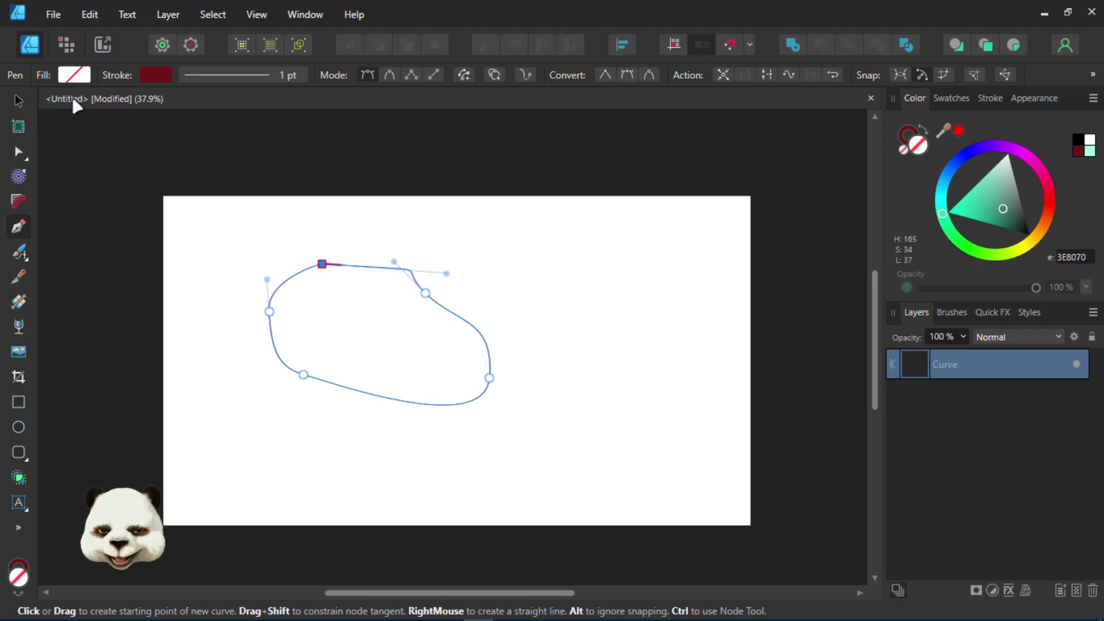
- Fill the shape pale yellow F8FF7C, set its stroke to None, and switch to the Pixel persona
left_click(75, 75)
left_click(166, 237)
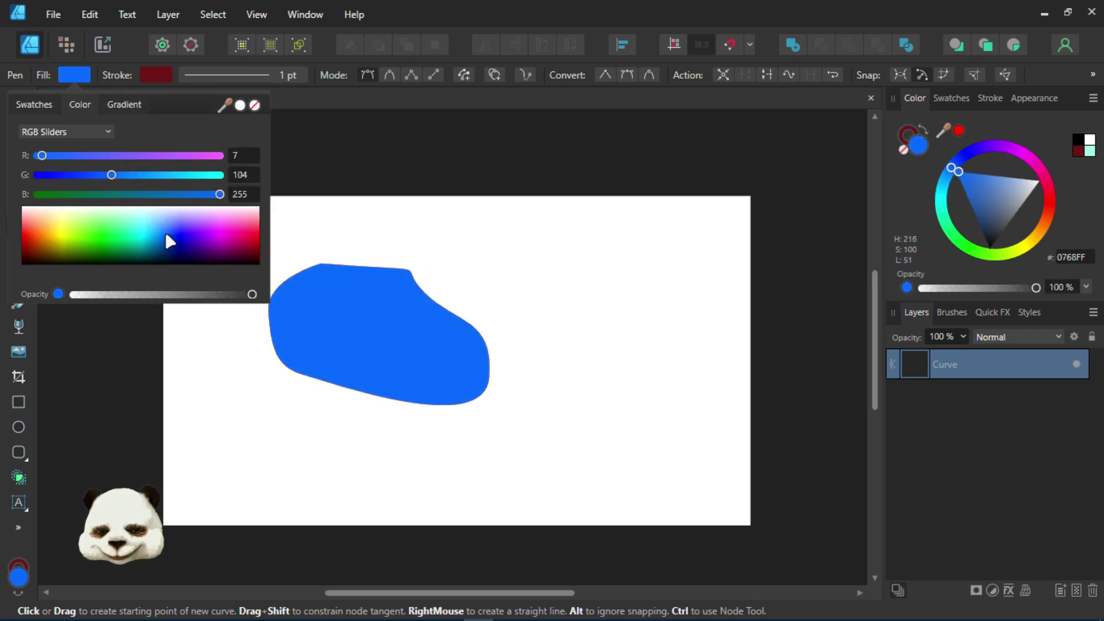
mouse_move(82, 224)
left_mouse_down()
mouse_move(75, 231)
mouse_move(87, 233)
mouse_move(54, 230)
mouse_move(68, 228)
left_mouse_up()
left_click(164, 77)
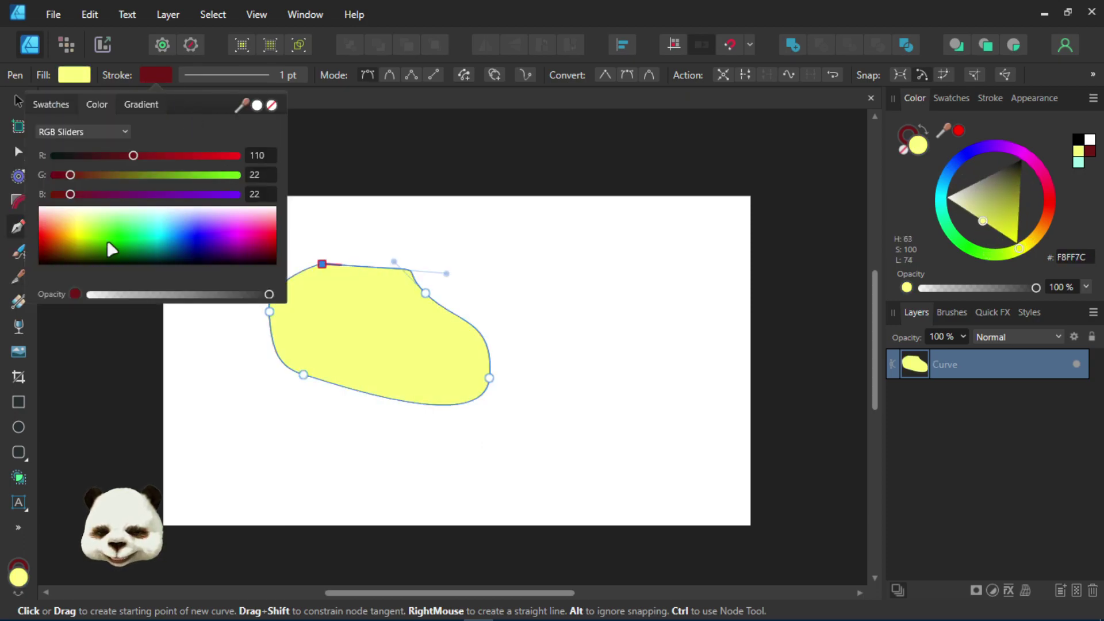
left_click(272, 105)
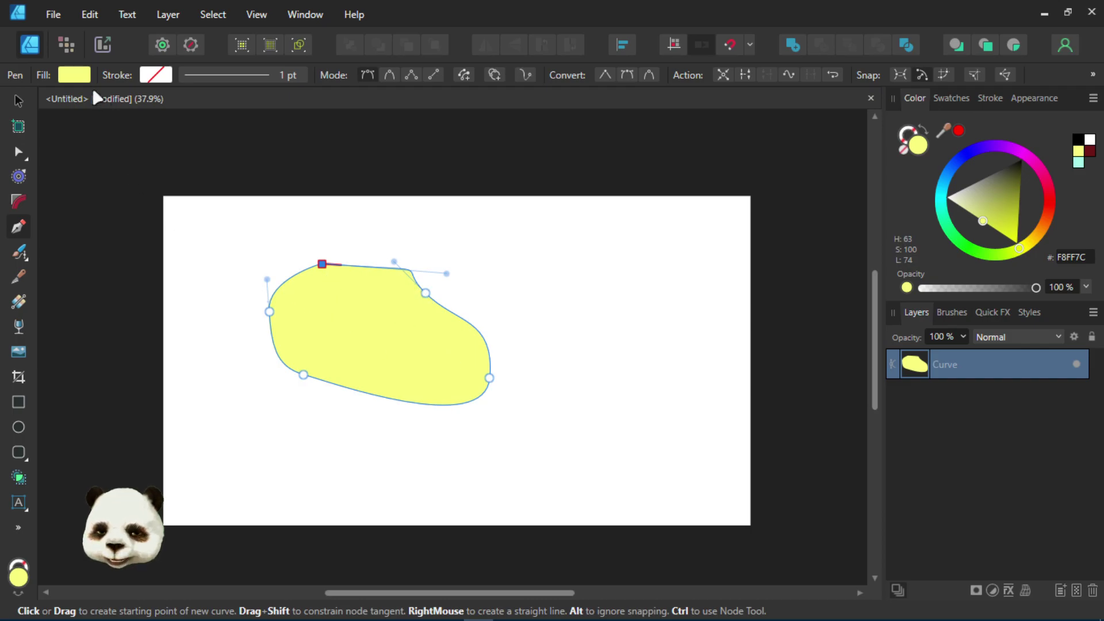
left_click(67, 43)
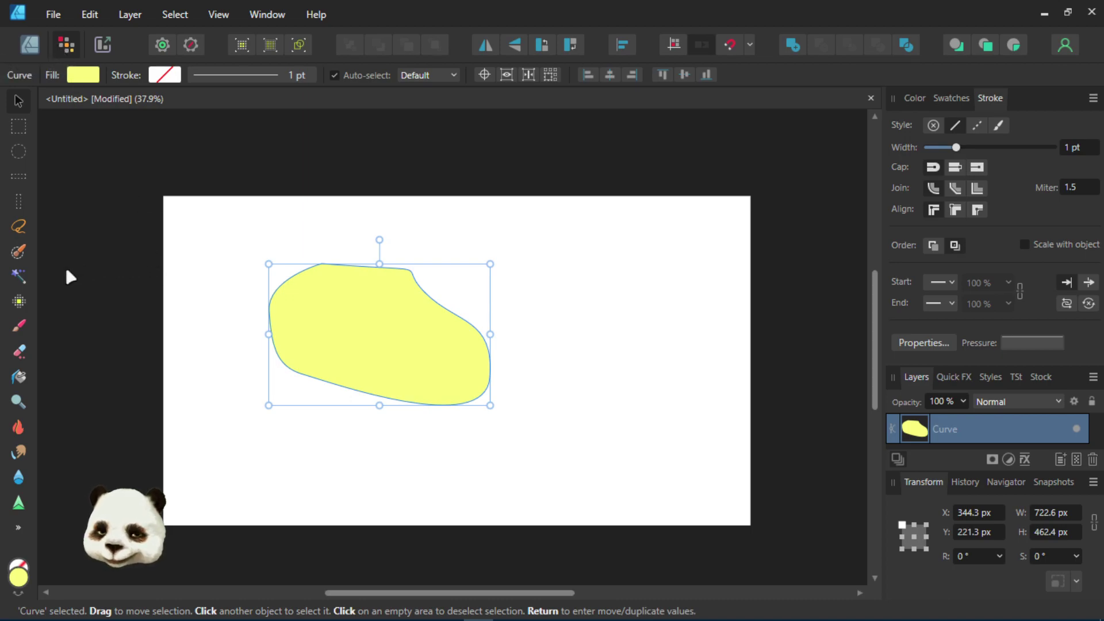
- With the Paint Brush, pick dark red 892323 and brush over the blob's upper right
left_click(19, 325)
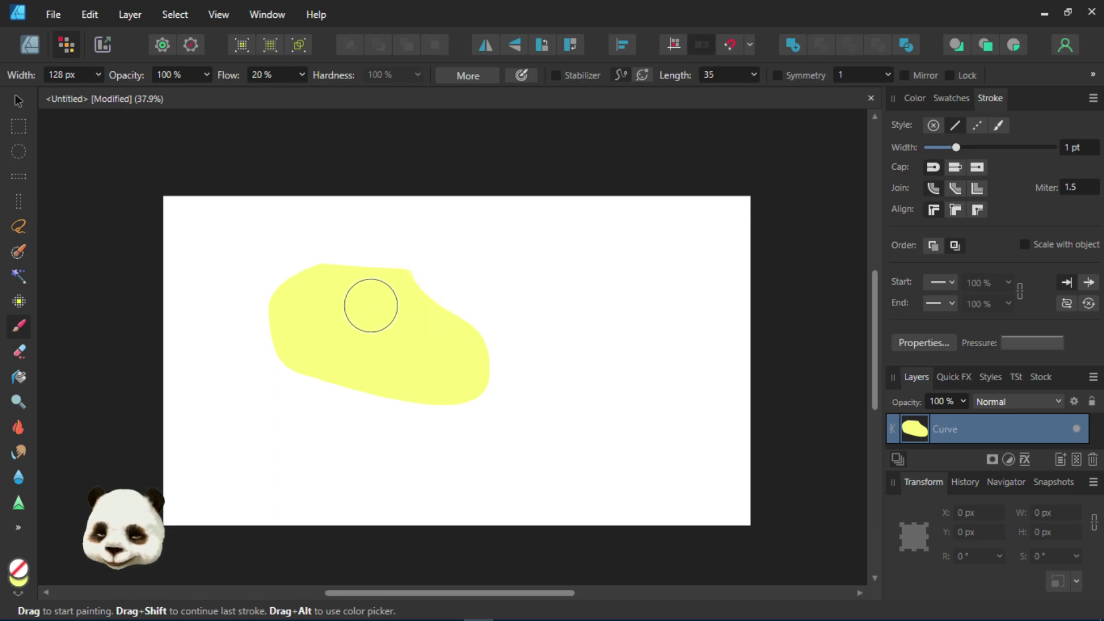
left_click(915, 98)
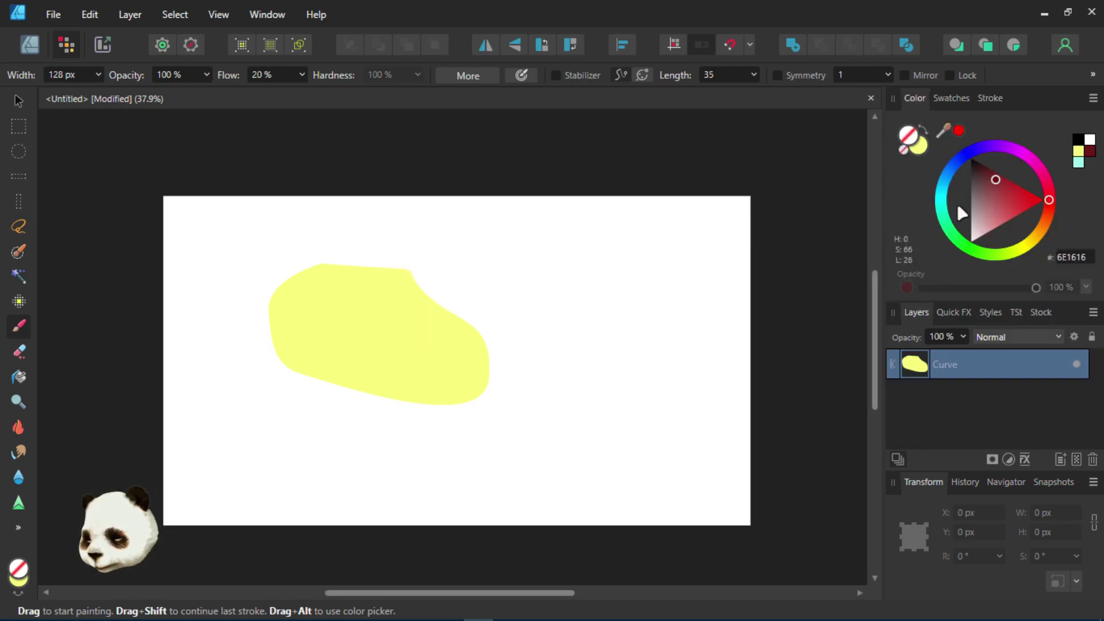
left_click(999, 185)
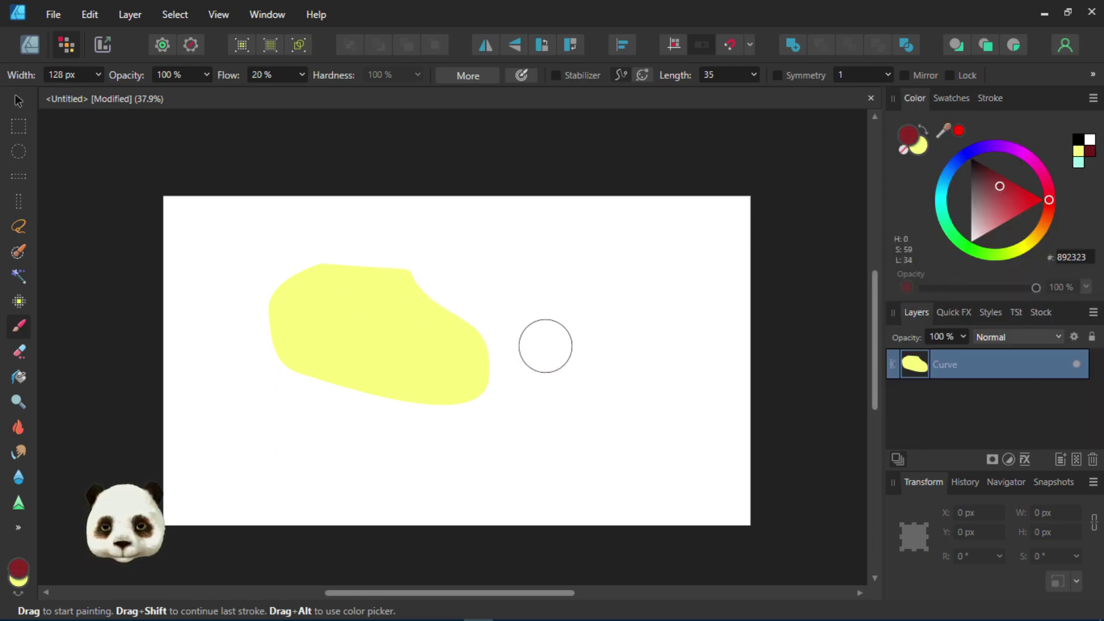
mouse_move(458, 328)
left_mouse_down()
mouse_move(420, 330)
mouse_move(439, 325)
mouse_move(452, 345)
mouse_move(386, 304)
mouse_move(390, 322)
mouse_move(368, 333)
left_mouse_up()
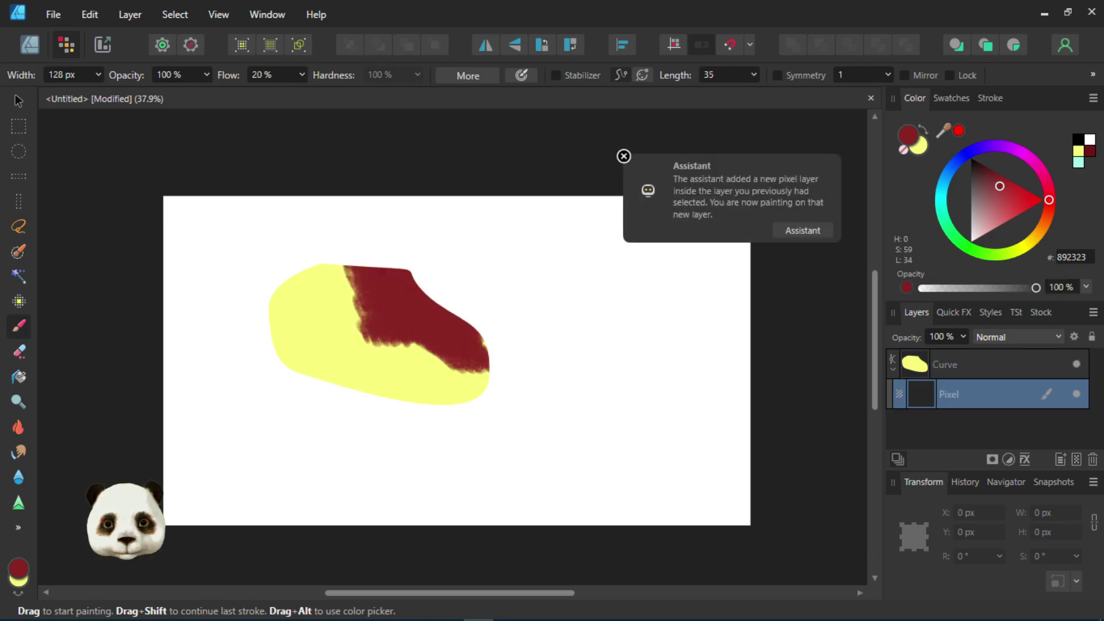
- Dock the Brushes panel at the right edge and paint more dark red over the yellow
left_click(920, 60)
mouse_move(937, 60)
left_mouse_down()
mouse_move(977, 33)
mouse_move(1090, 46)
left_mouse_up()
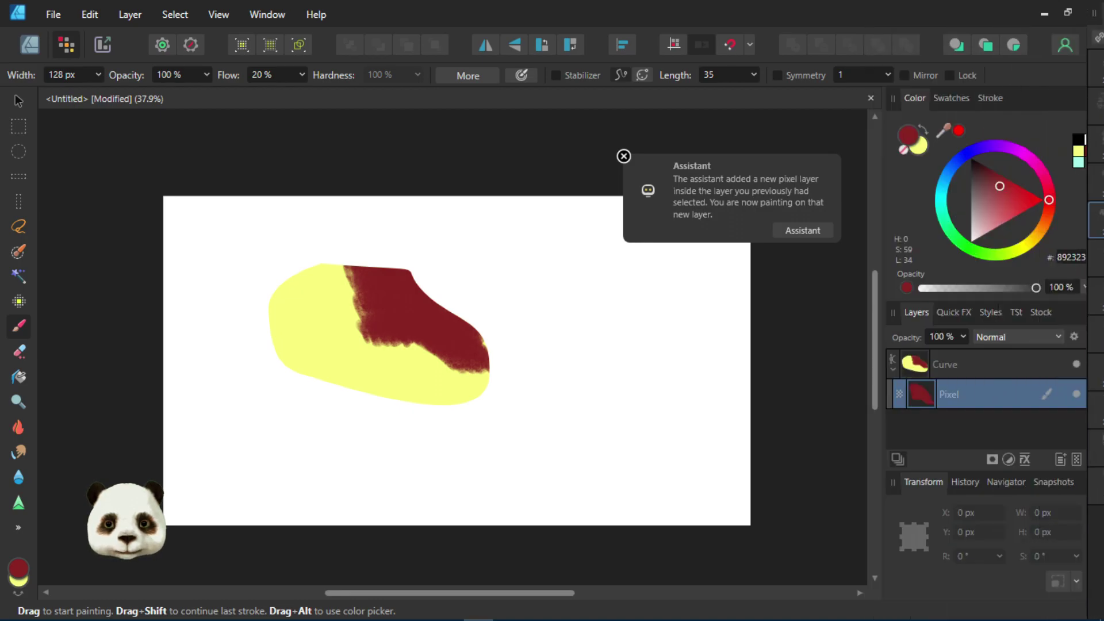
left_click(623, 156)
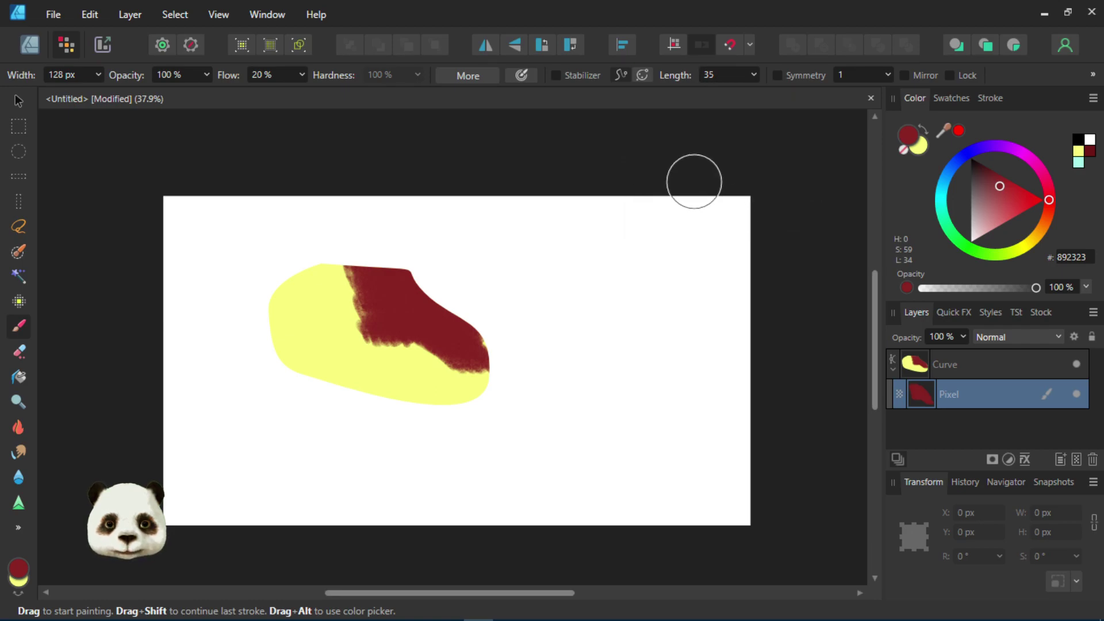
mouse_move(374, 264)
left_mouse_down()
mouse_move(357, 278)
mouse_move(488, 353)
mouse_move(358, 284)
mouse_move(417, 325)
mouse_move(429, 354)
left_mouse_up()
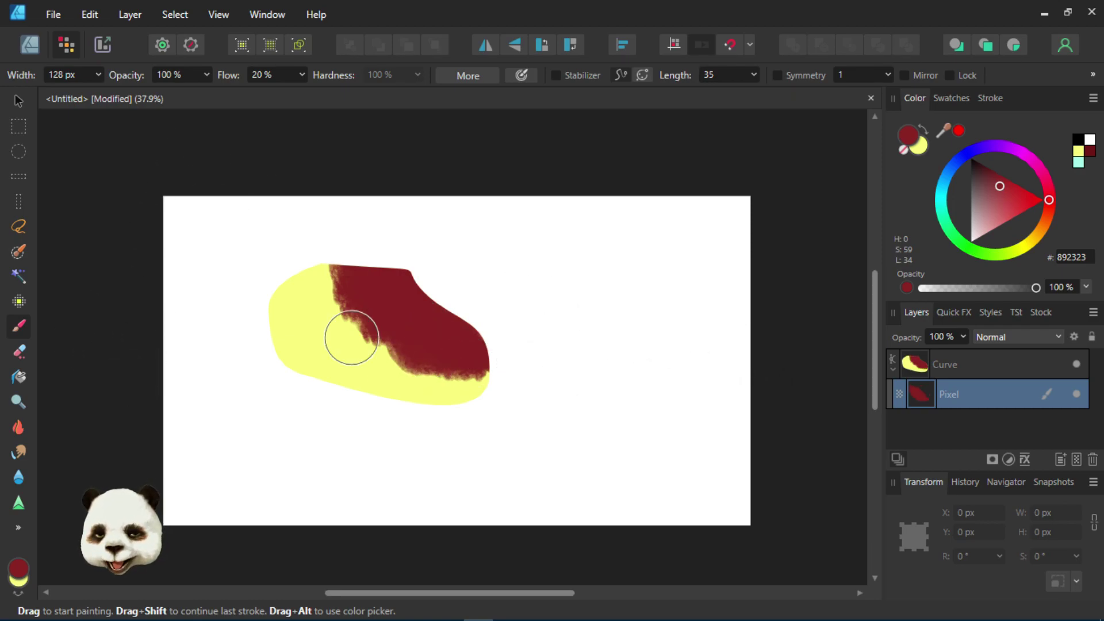
left_click(19, 452)
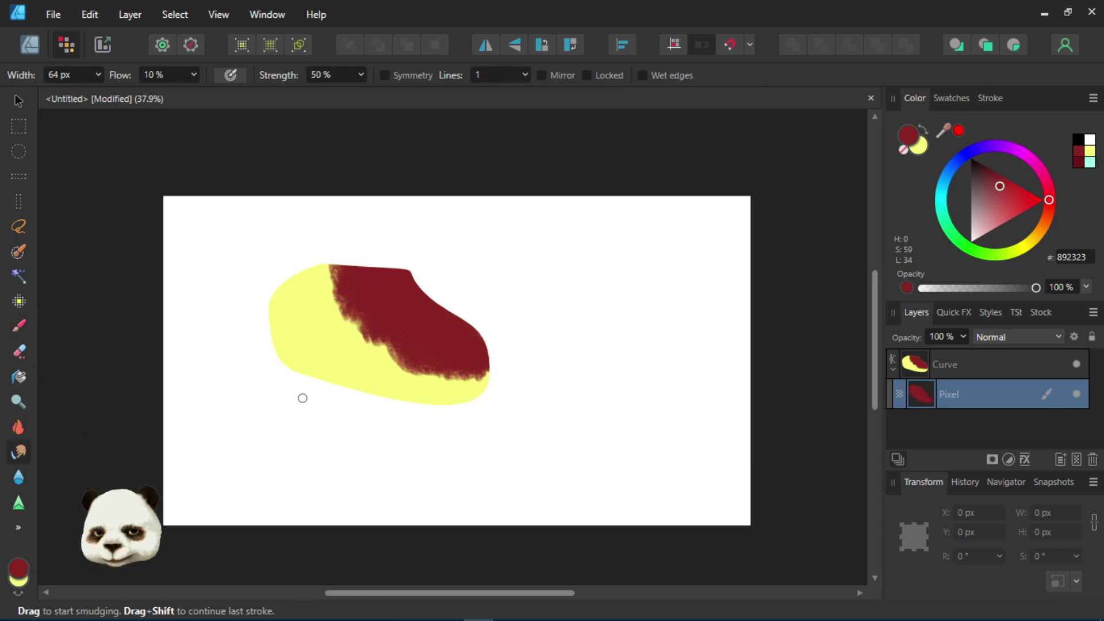
left_click(18, 429)
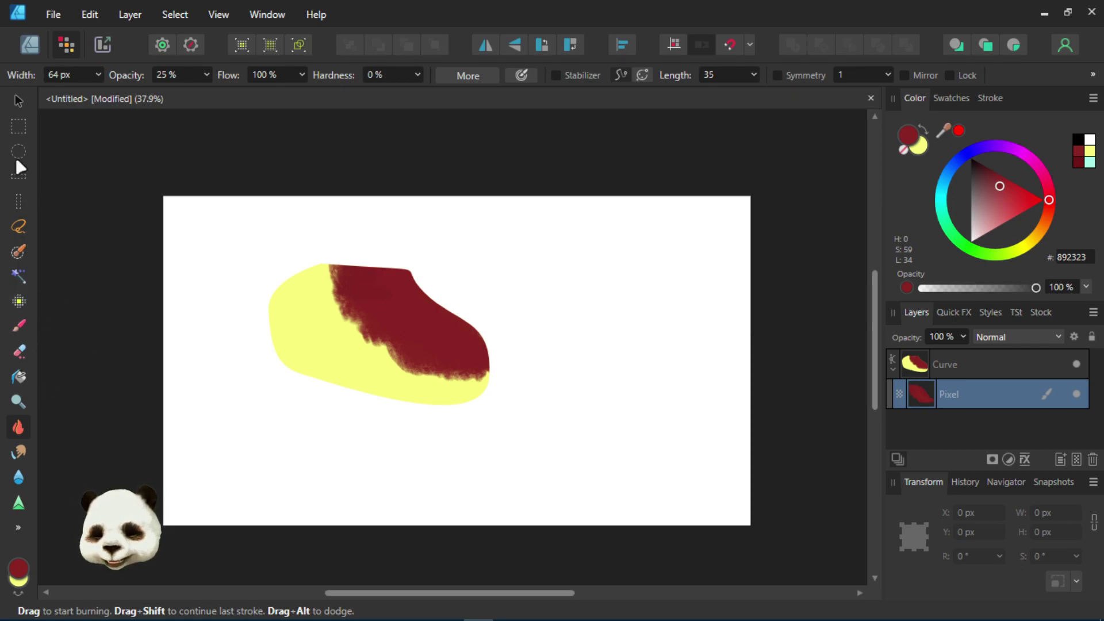
left_click(22, 525)
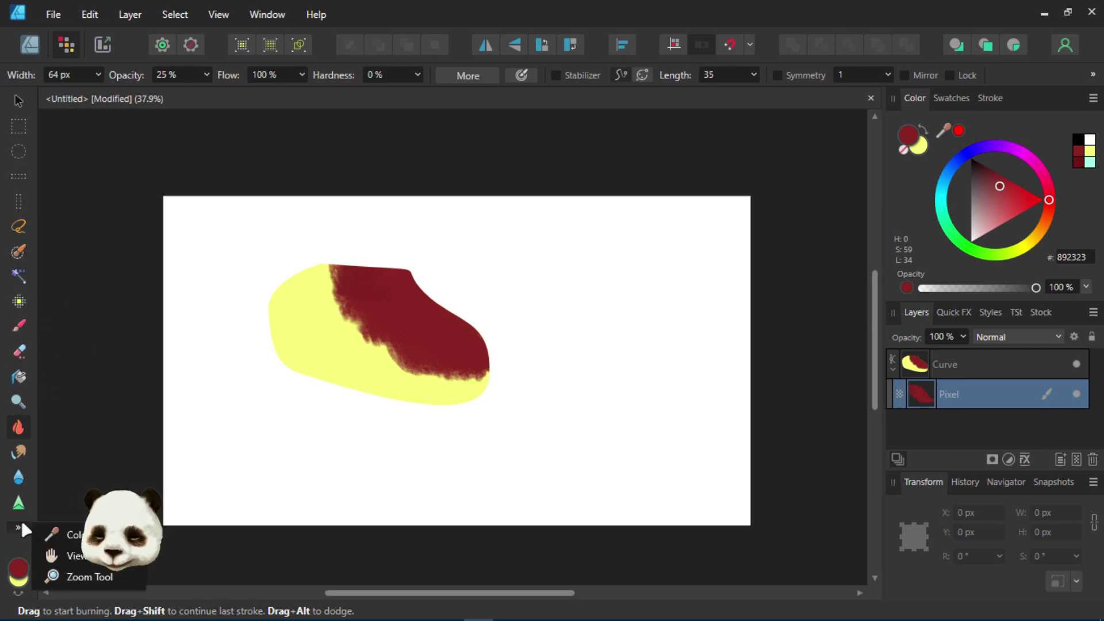
left_click(49, 178)
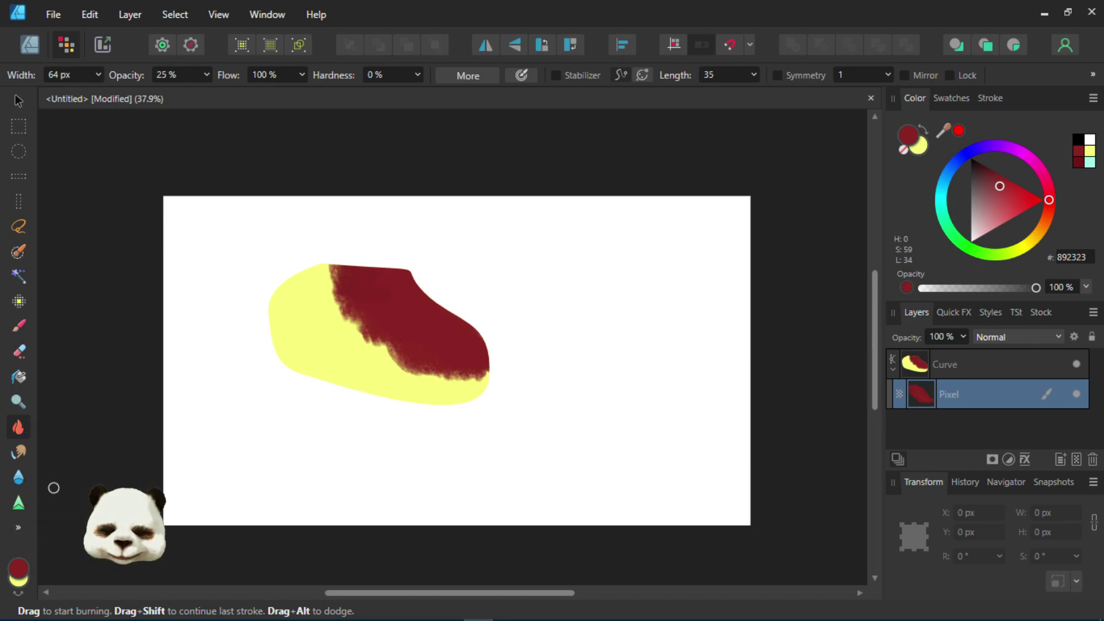
left_click(19, 525)
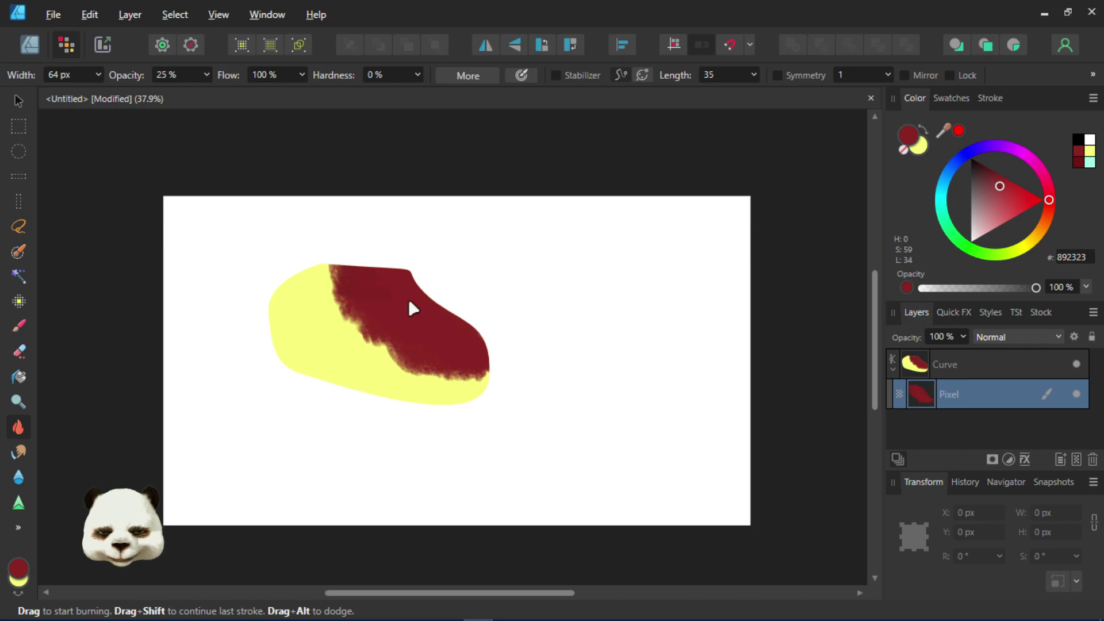
key("alt")
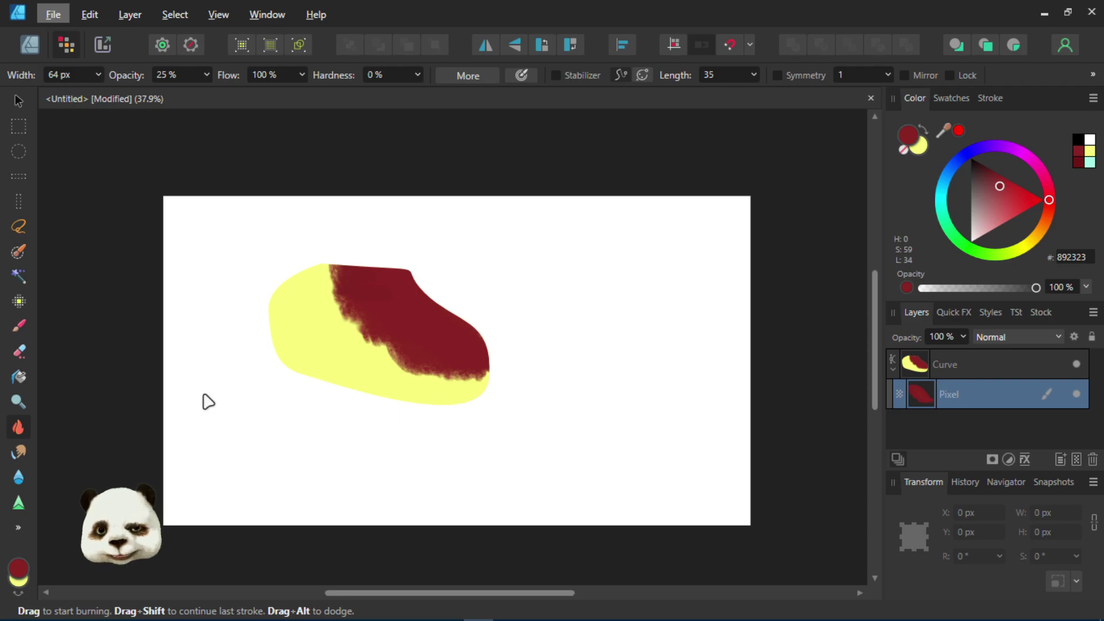
- Switch to the Export persona, adjust the right dock, and bring up the Start menu
left_click(102, 44)
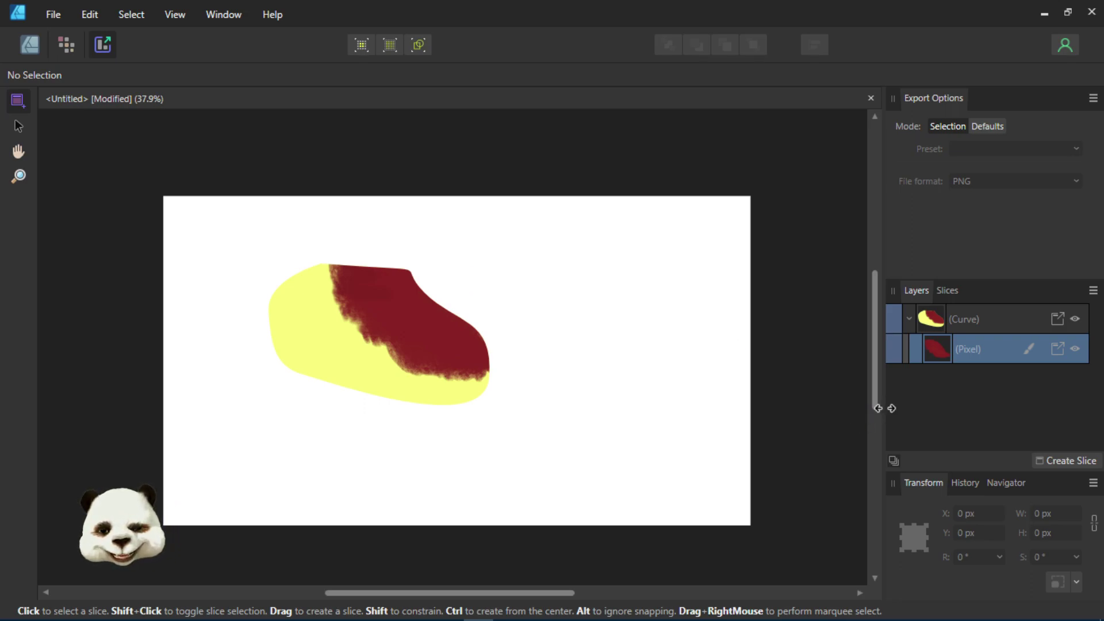
left_click_drag(886, 406, 910, 410)
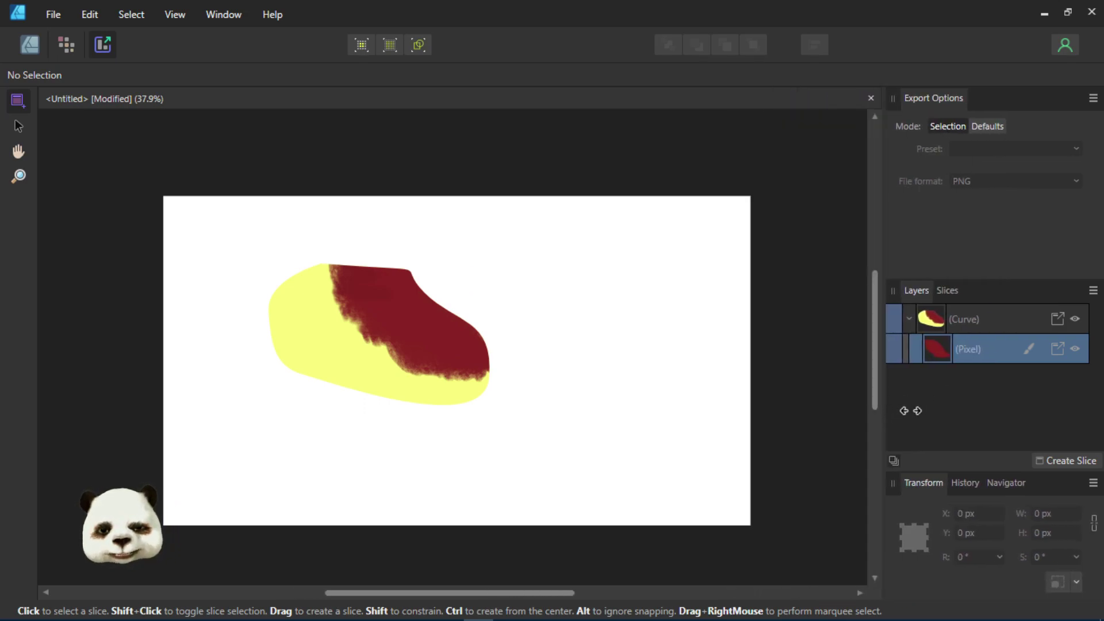
key("super")
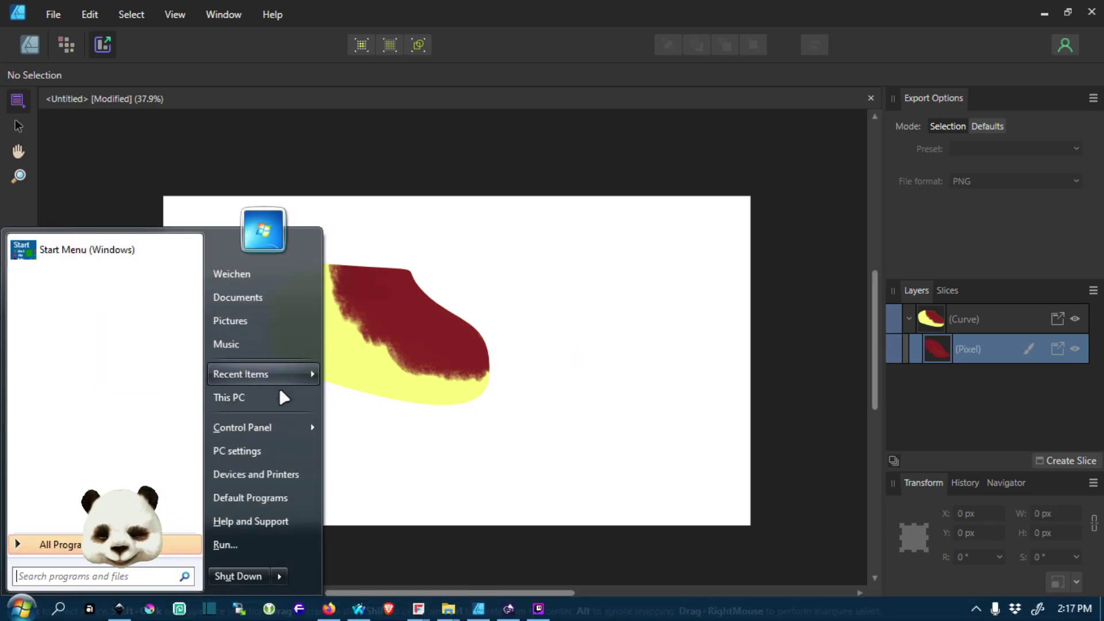
- Bring Inkscape forward, open Find/Replace, and resize the side dock to widen the canvas
left_click(119, 608)
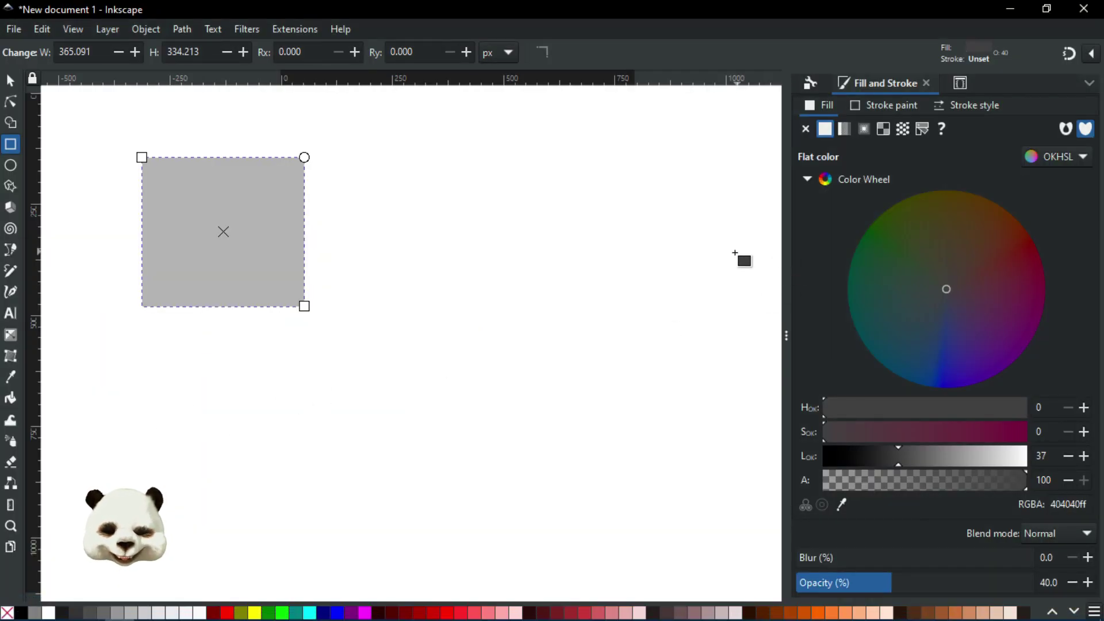
key("ctrl+f")
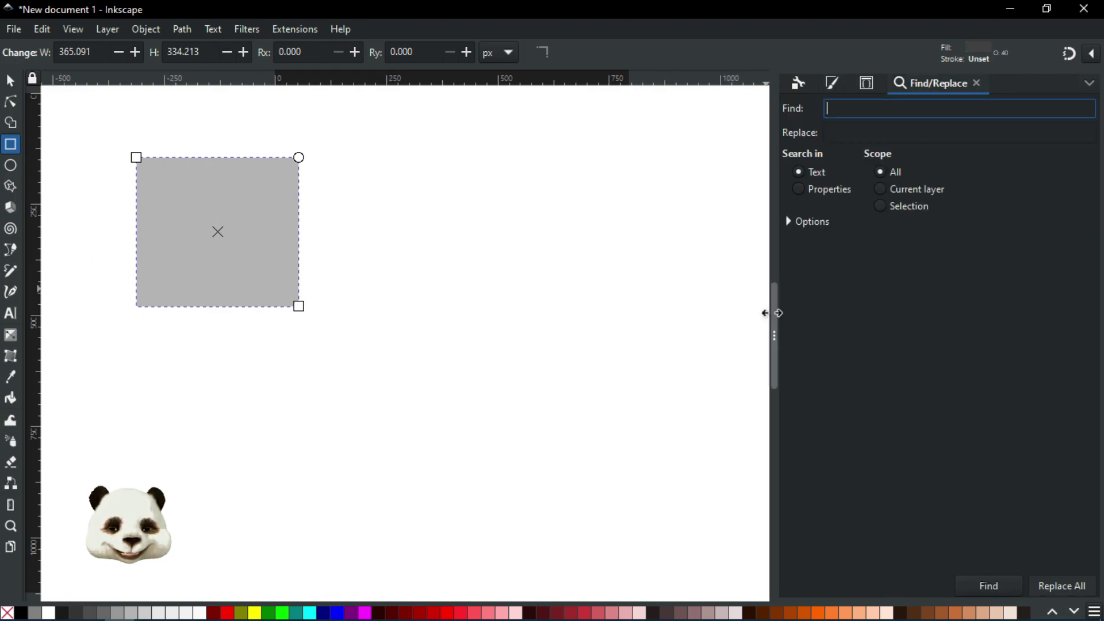
left_click_drag(774, 313, 976, 326)
left_click_drag(847, 343, 253, 335)
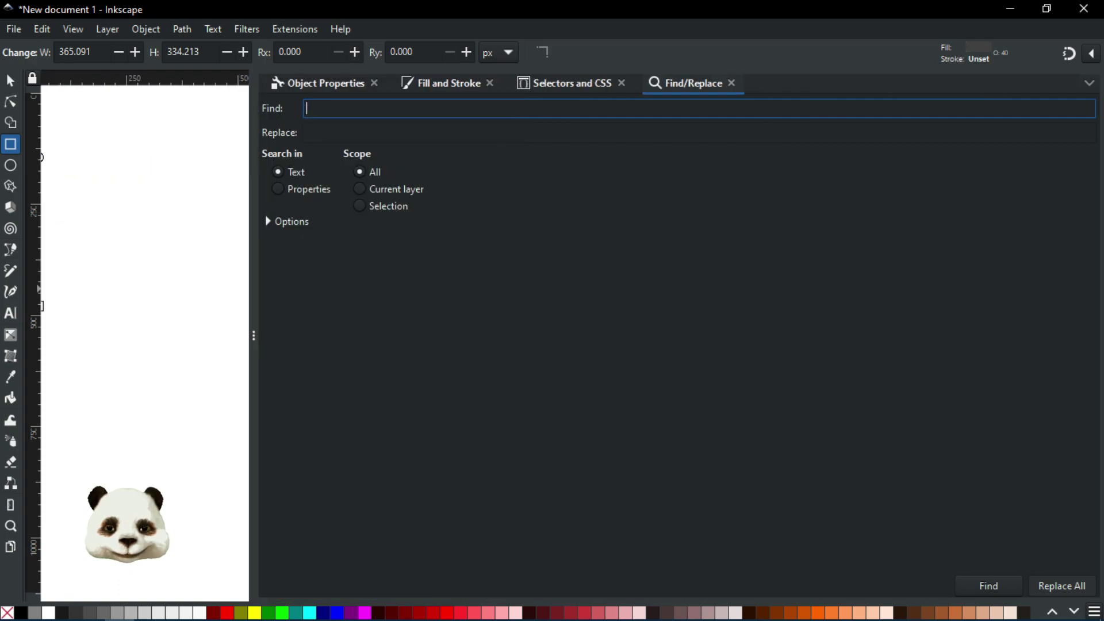
left_click_drag(56, 251, 836, 311)
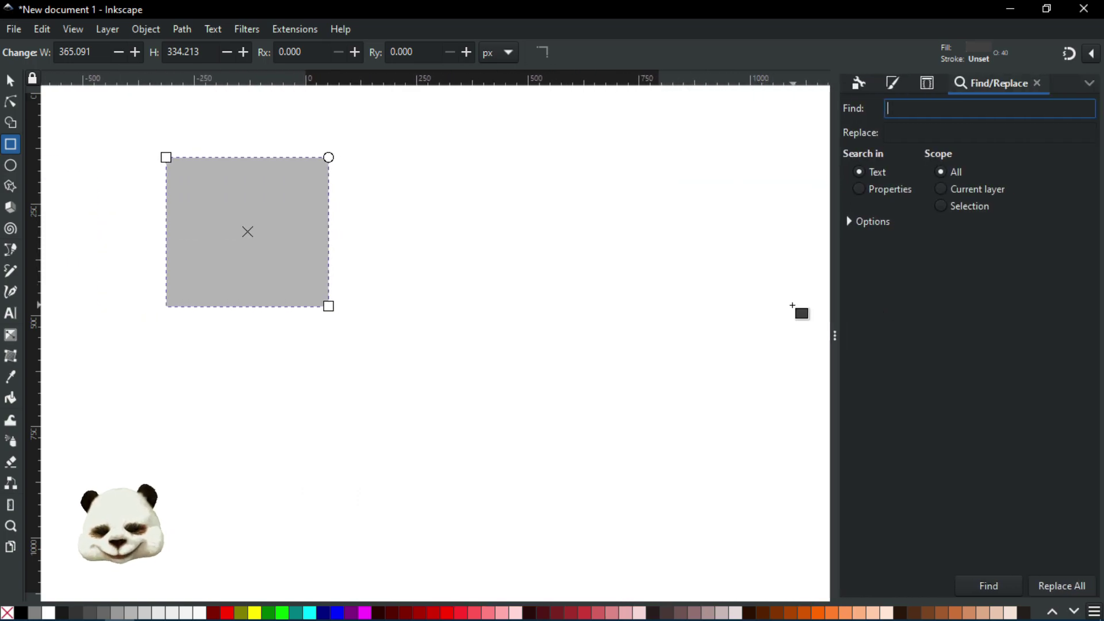
- Glance at the Extensions menu, close it, and bring up the Windows Start menu
left_click(295, 30)
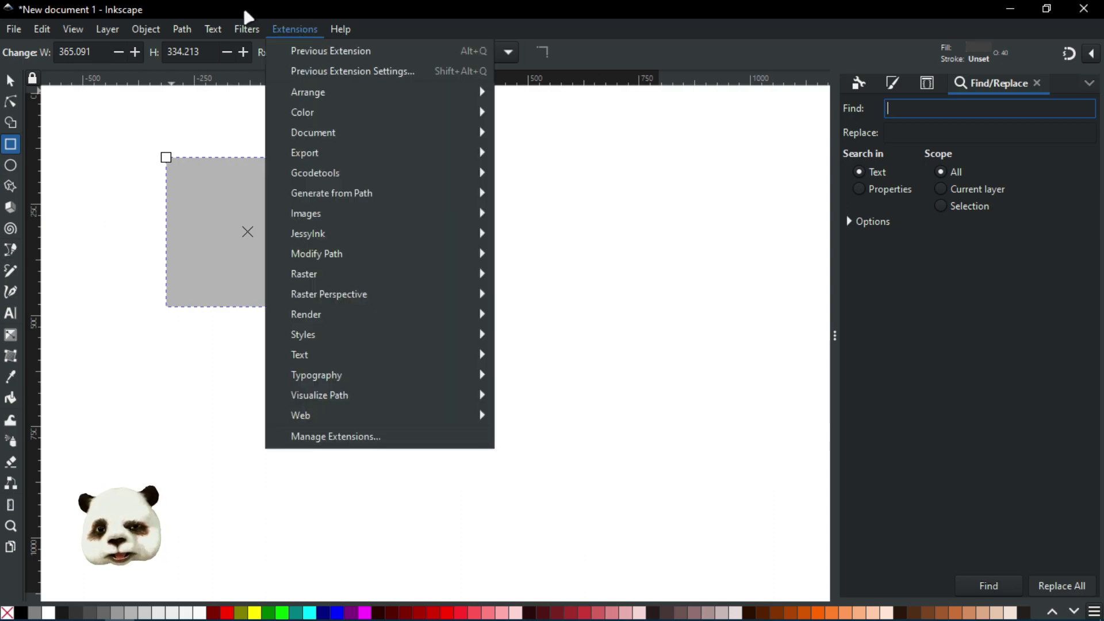
left_click(244, 26)
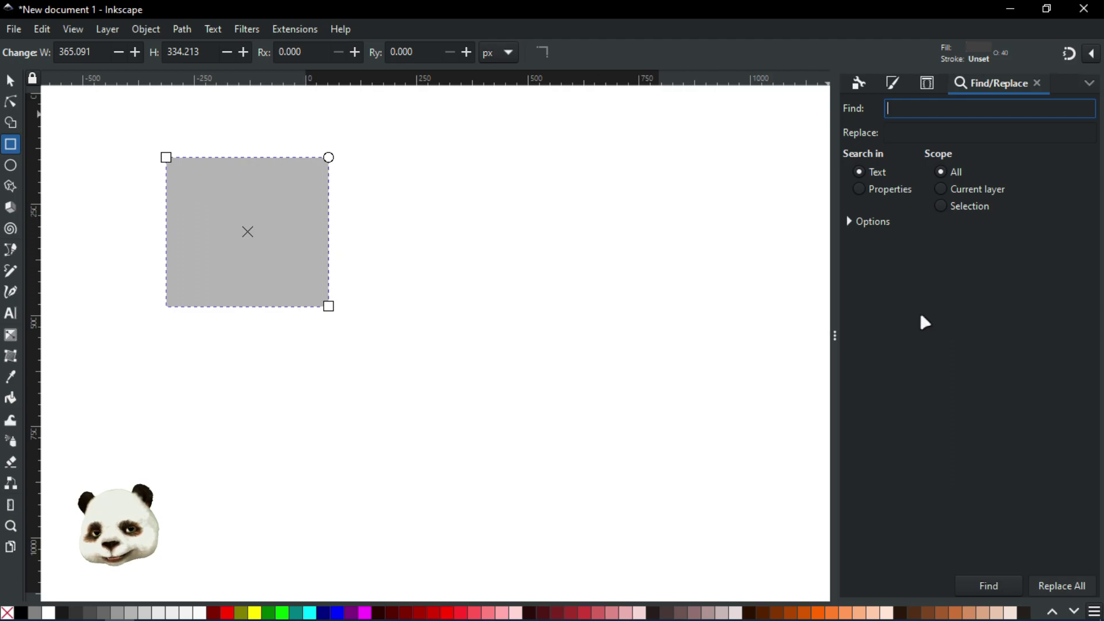
key("super")
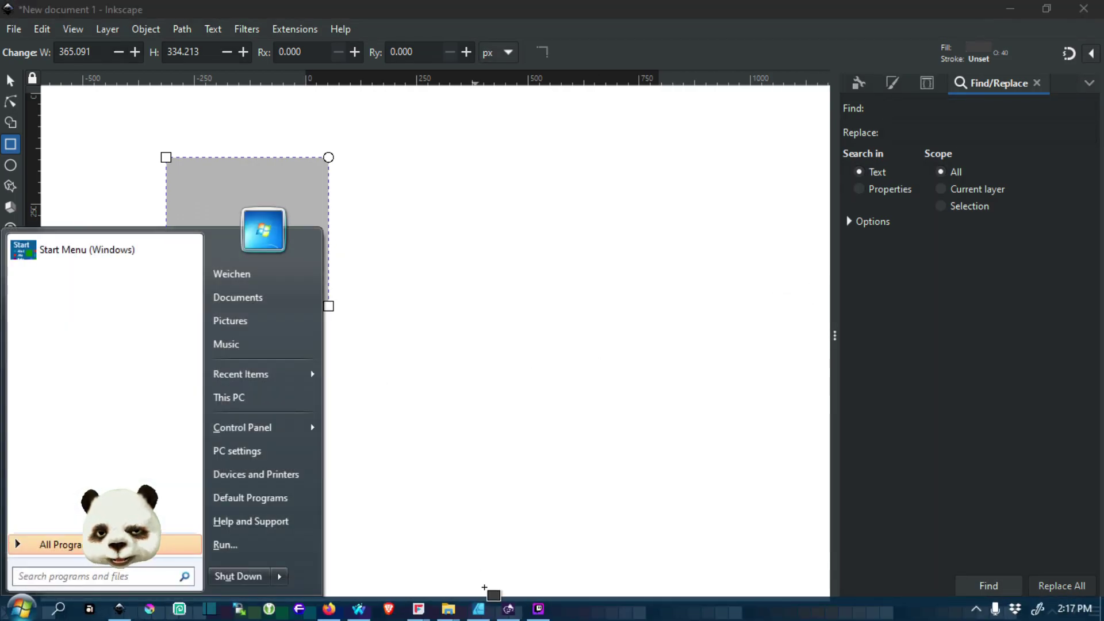
- In Affinity Designer, check the Slices list, then close the Transform, History and Navigator group
left_click(480, 610)
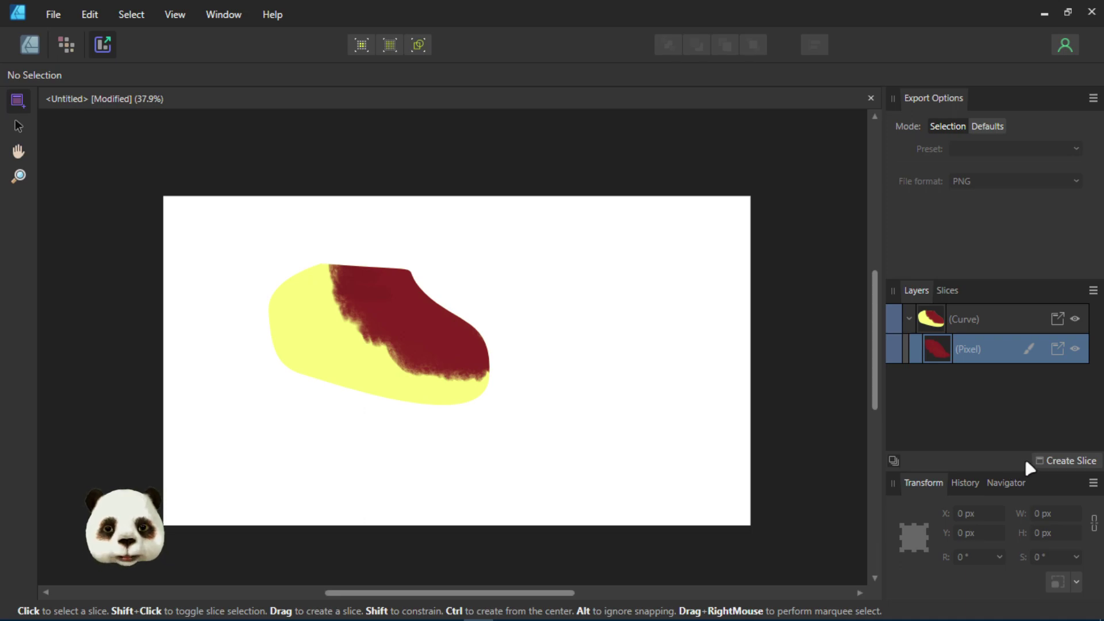
left_click(941, 290)
left_click(917, 290)
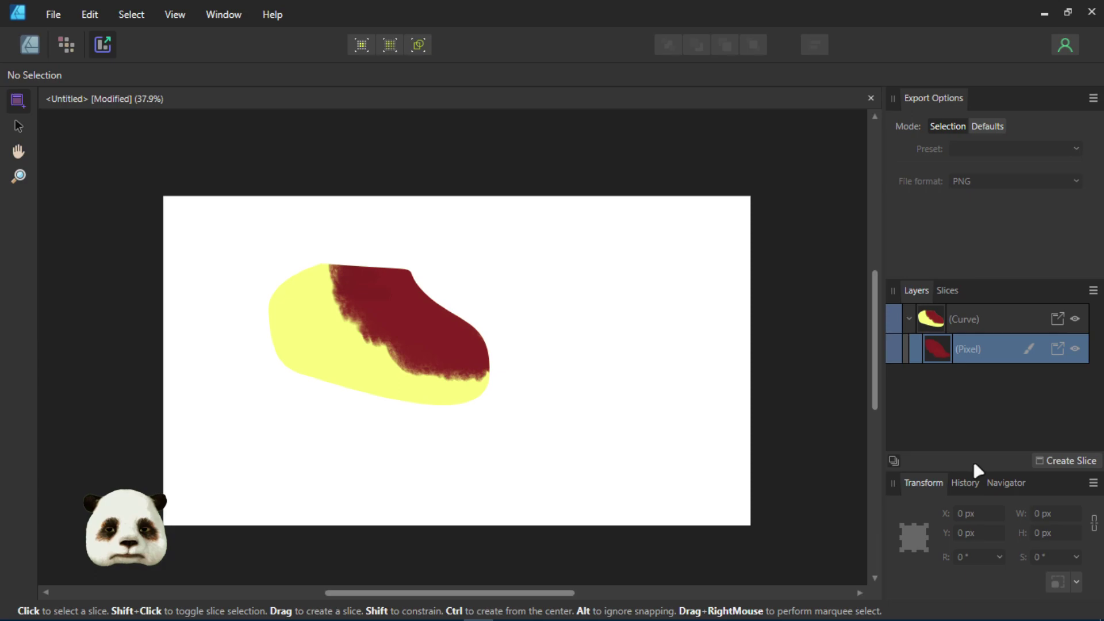
left_click(1094, 484)
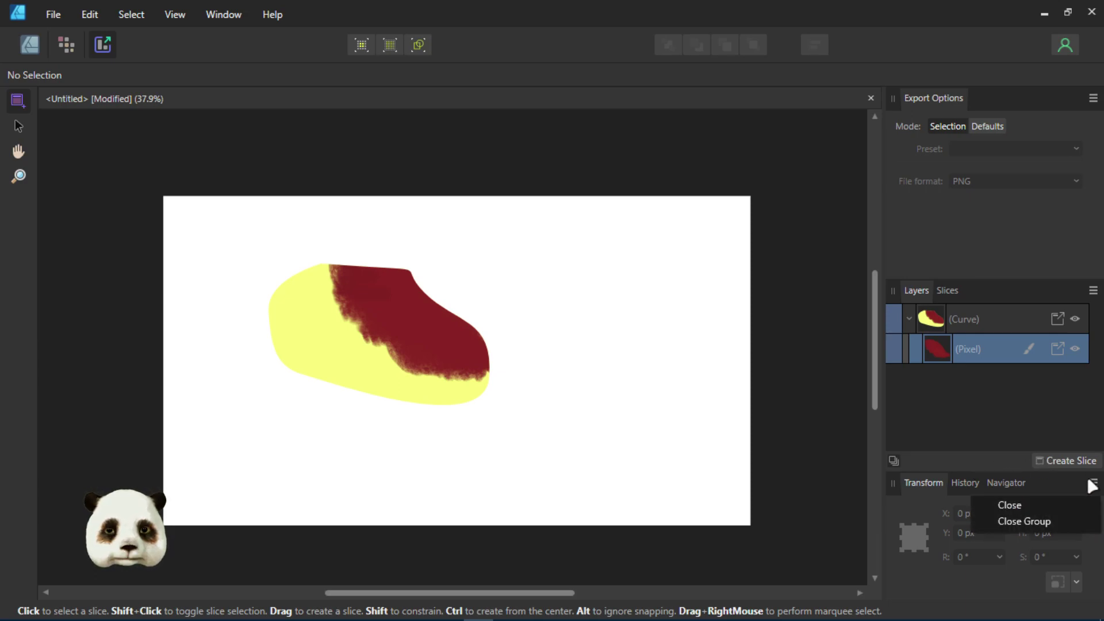
left_click(1037, 522)
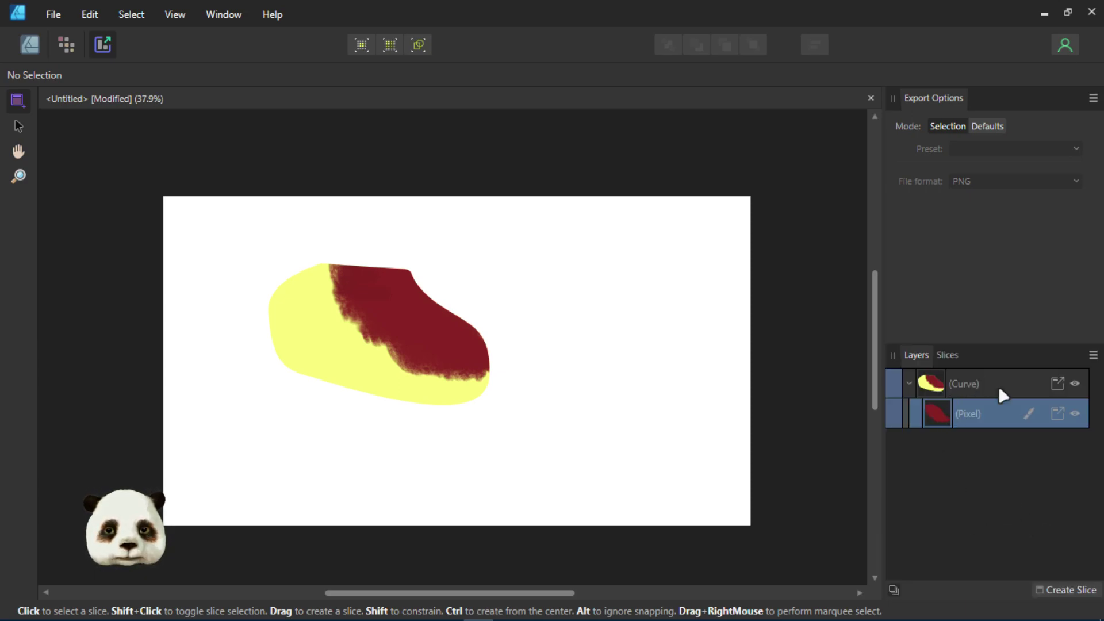
- Launch Affinity Photo 2 by searching 'p' in the Start menu
key("super")
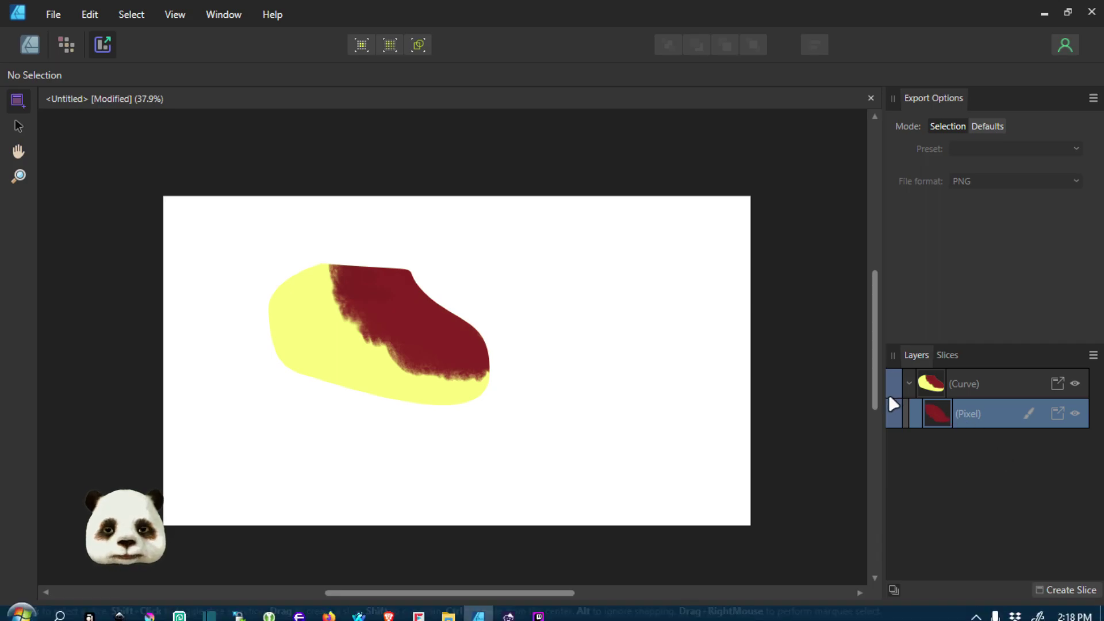
type("p")
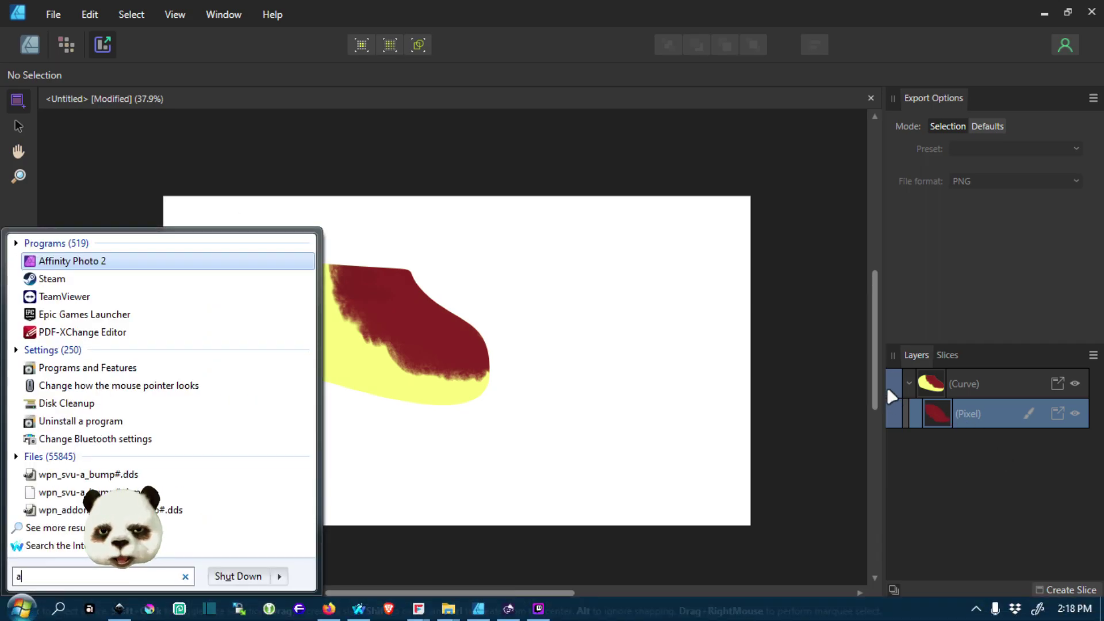
key("Return")
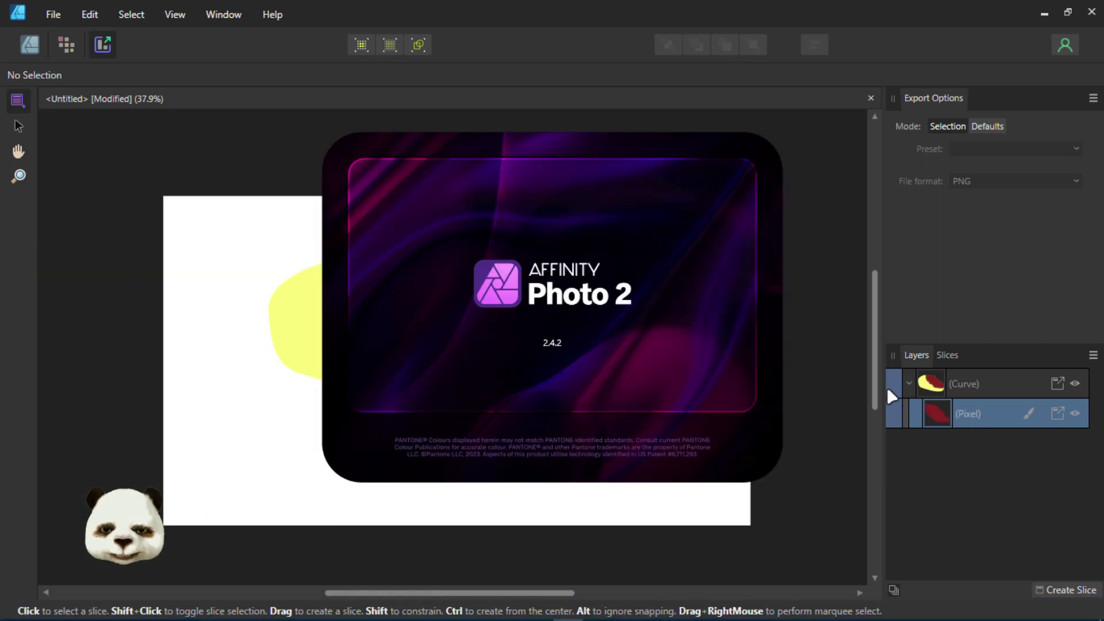
- Return to the Designer persona and preview Layer Effects and the Adjustments list without applying any
left_click(23, 47)
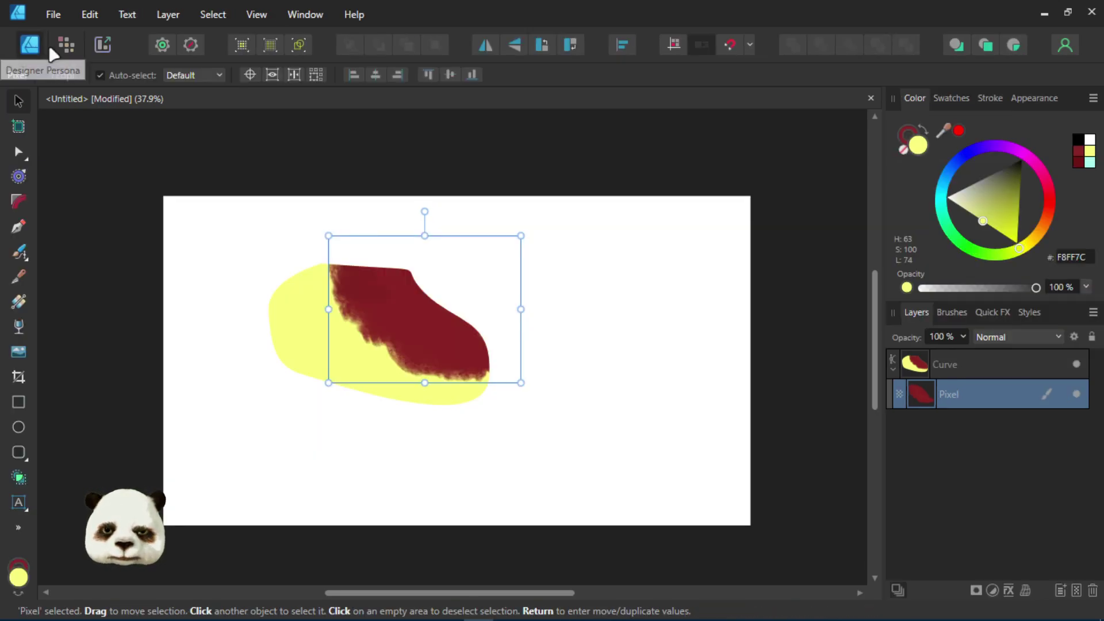
left_click(1010, 592)
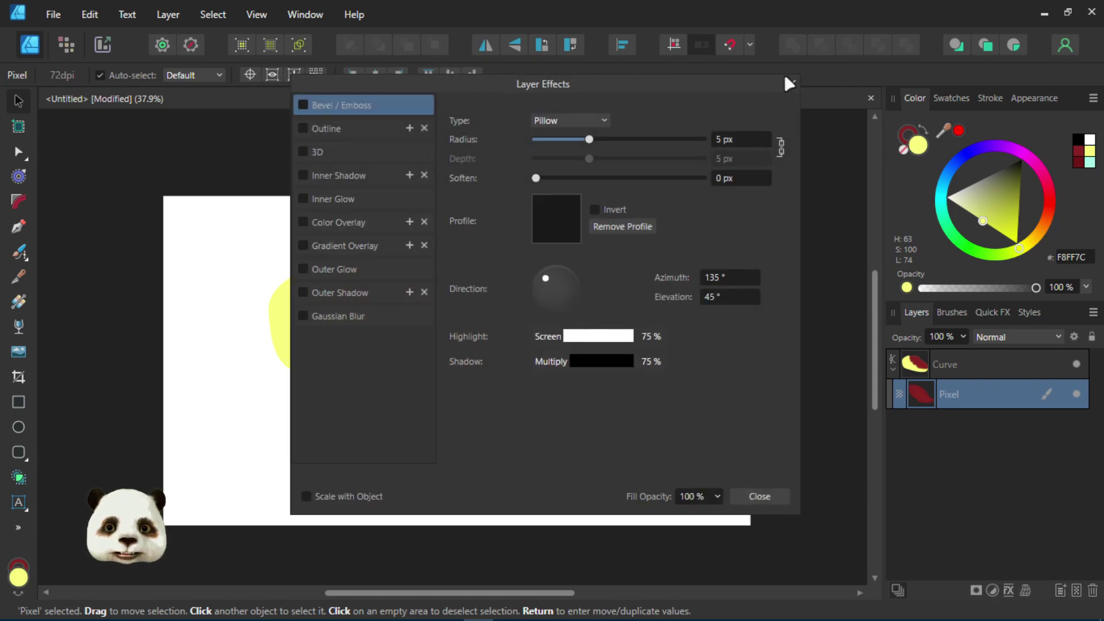
left_click(790, 85)
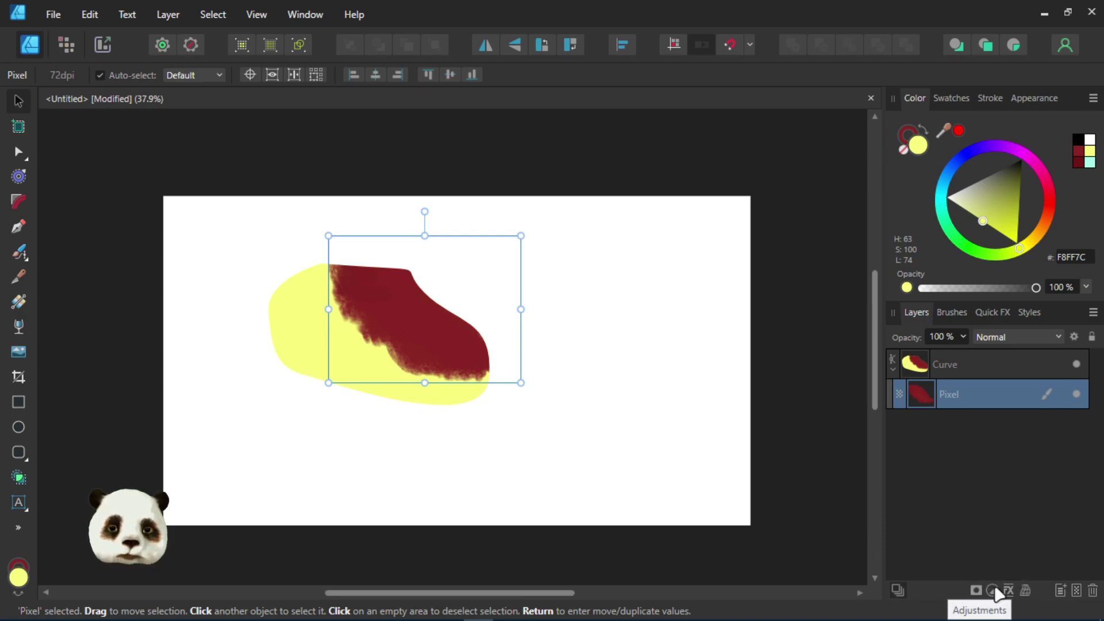
left_click(992, 590)
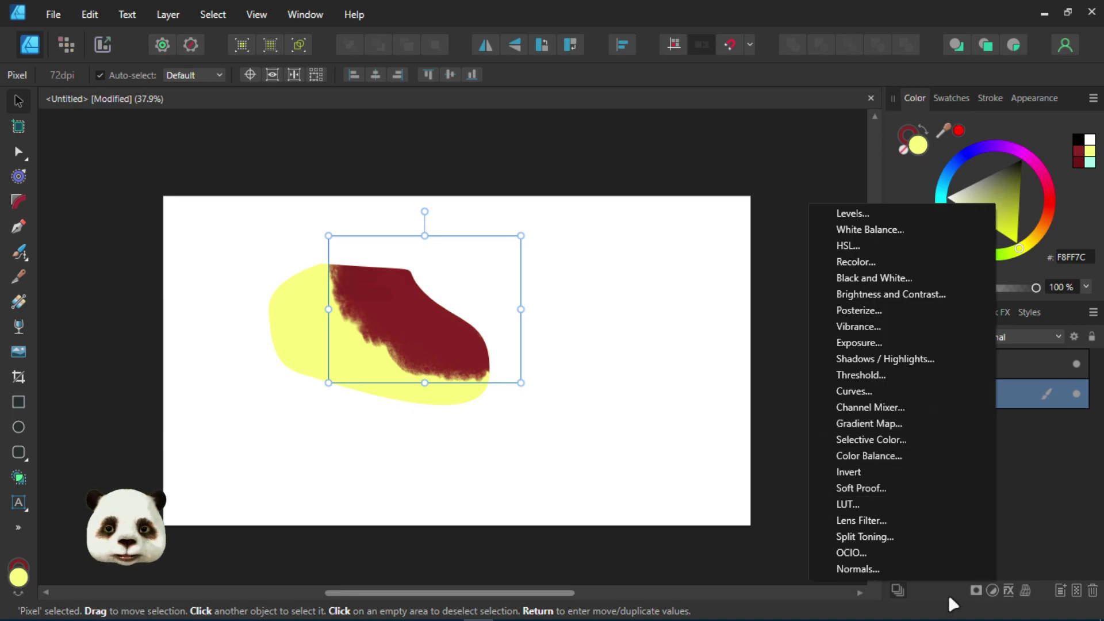
left_click(993, 590)
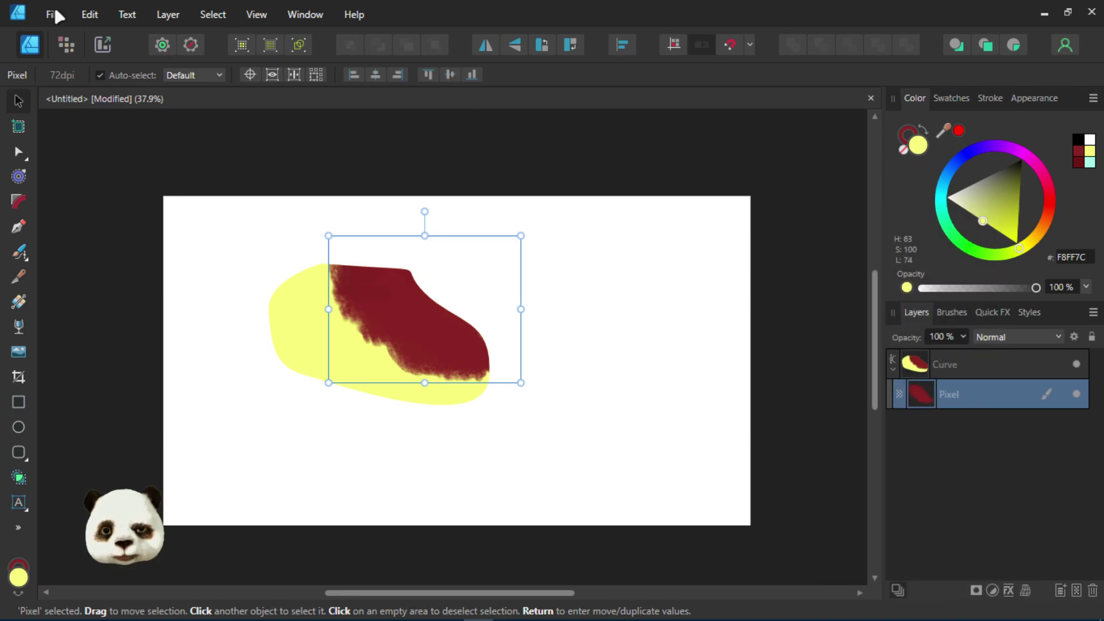
- Browse the Select, Layer and Help menus, then bring up the Windows Start menu
left_click(213, 15)
mouse_move(168, 15)
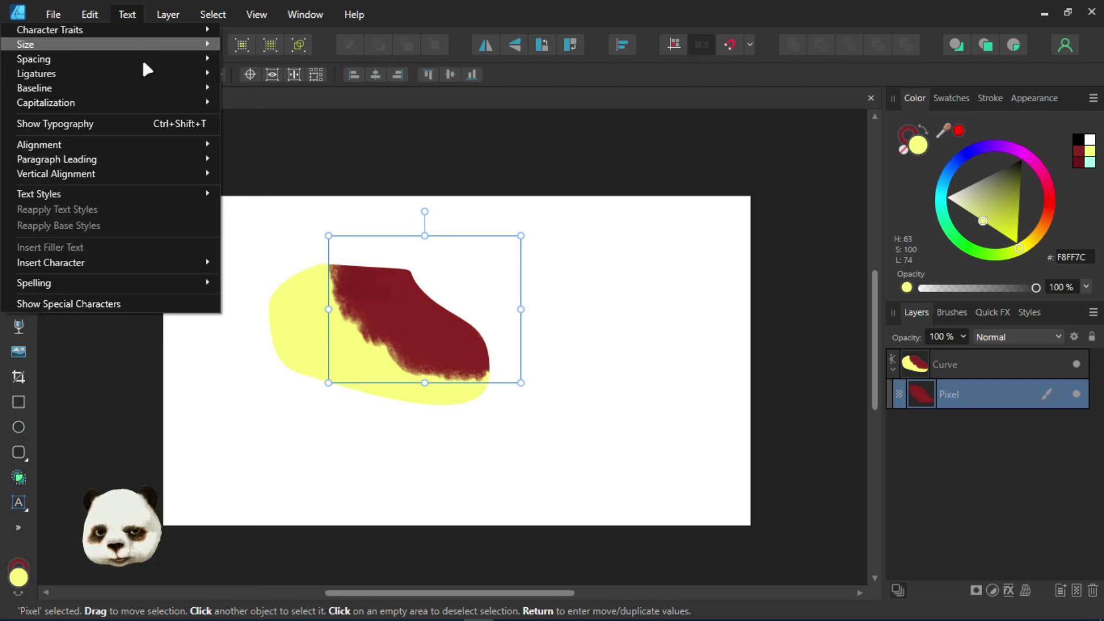
mouse_move(354, 15)
left_click(674, 21)
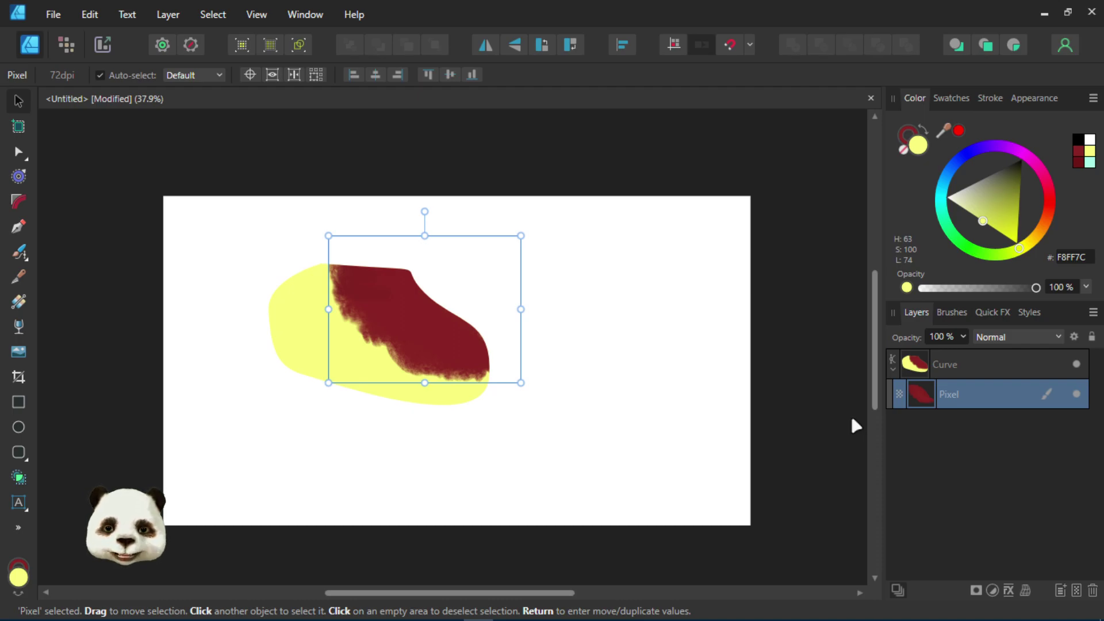
key("super")
left_click(118, 608)
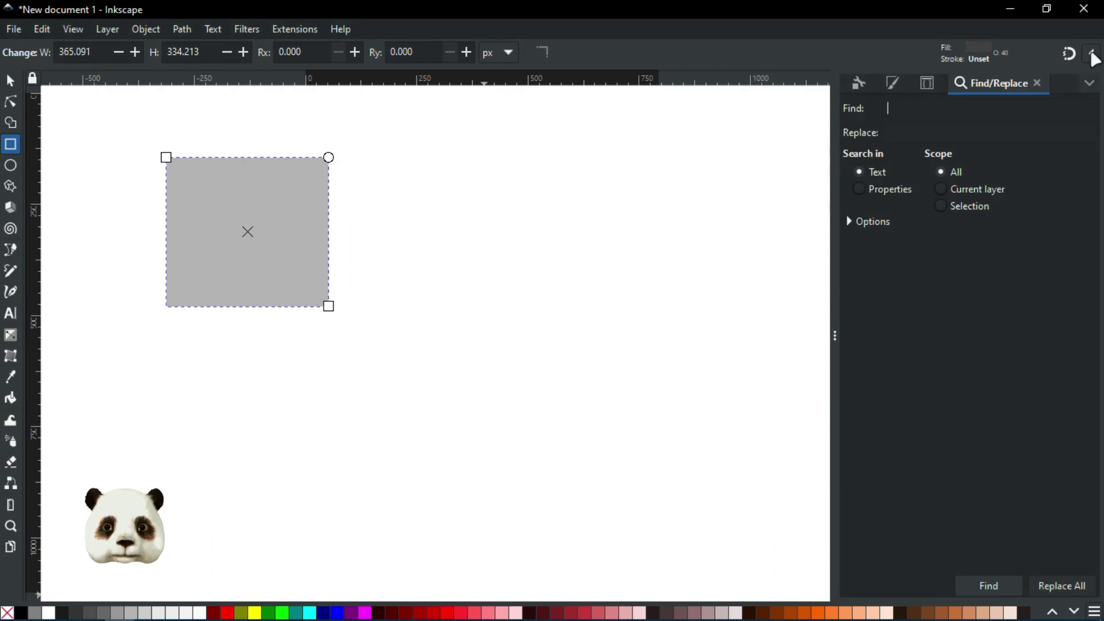
left_click(1092, 53)
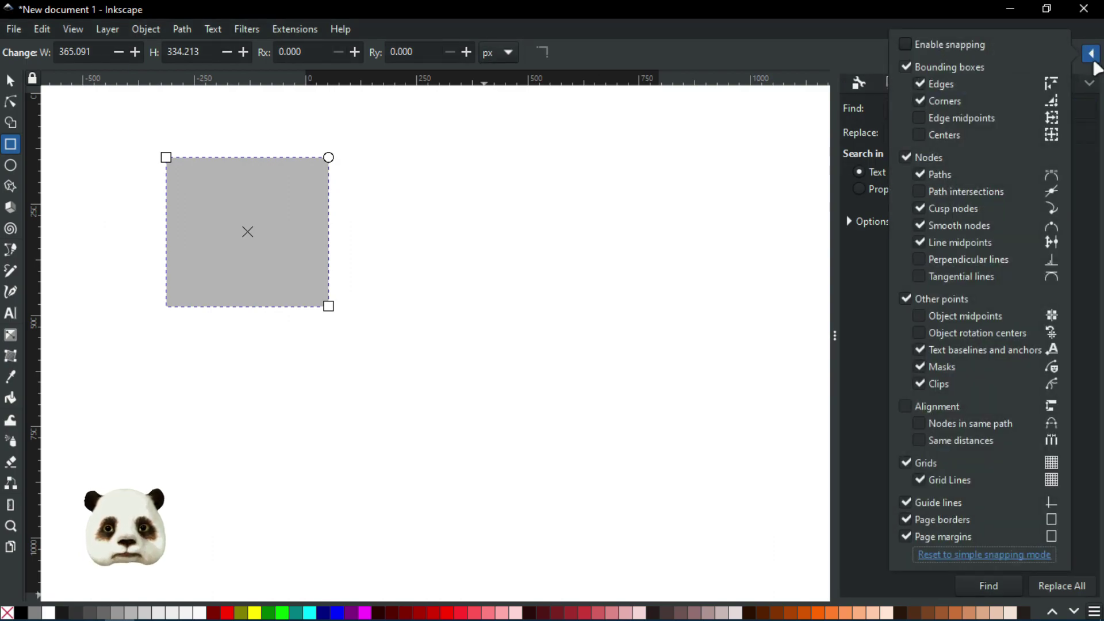
left_click(990, 556)
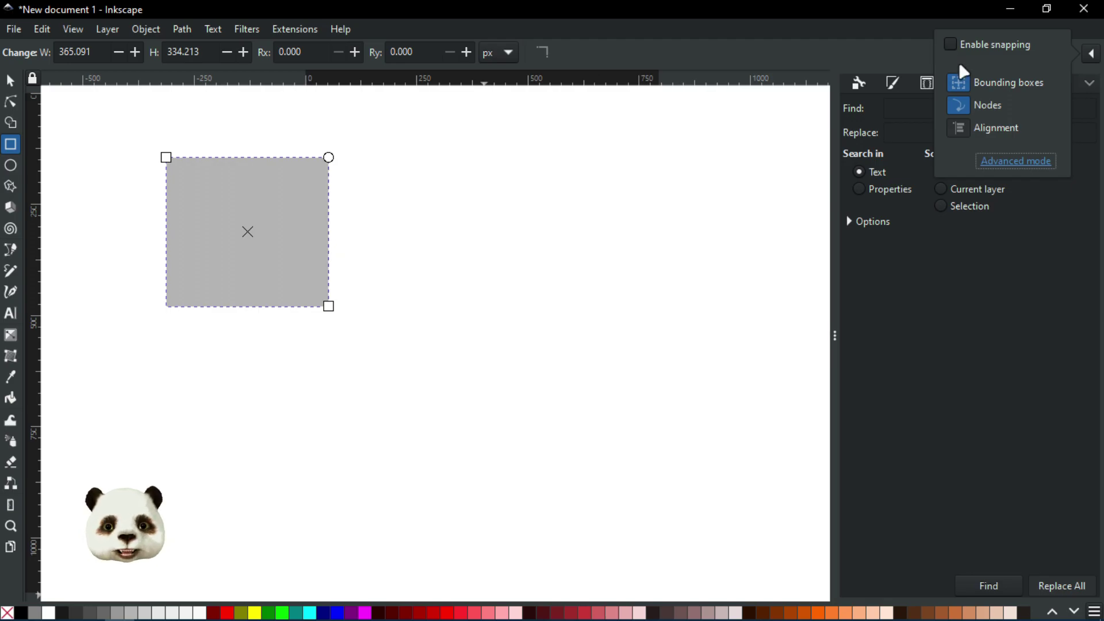
left_click(1038, 161)
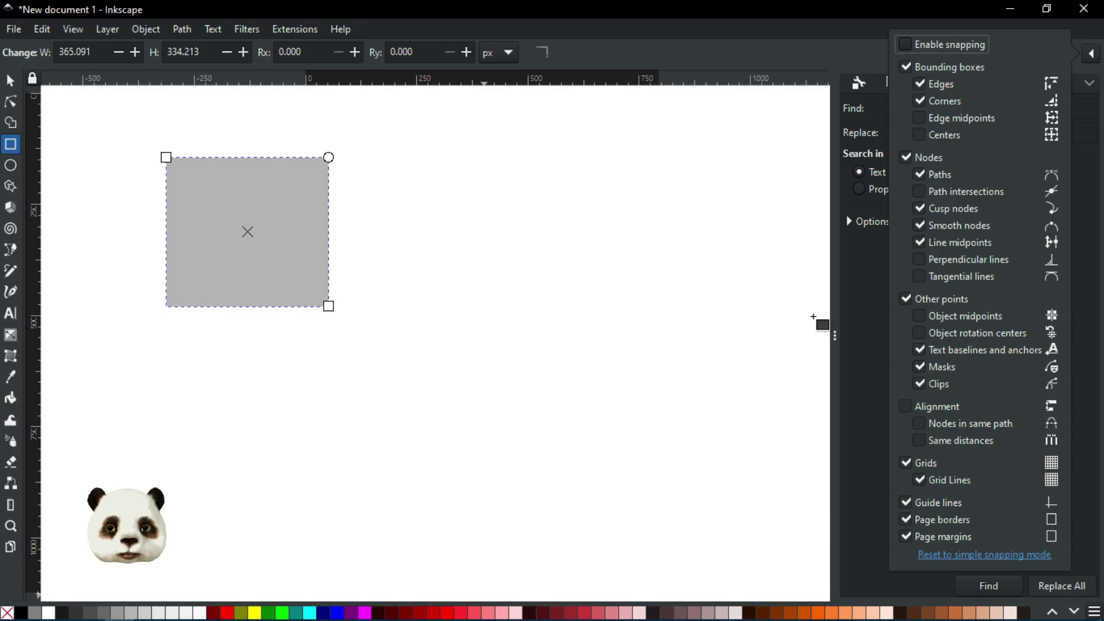
- Close the snapping options, pick the Selector tool, and pan the grey rectangle toward centre
left_click(744, 46)
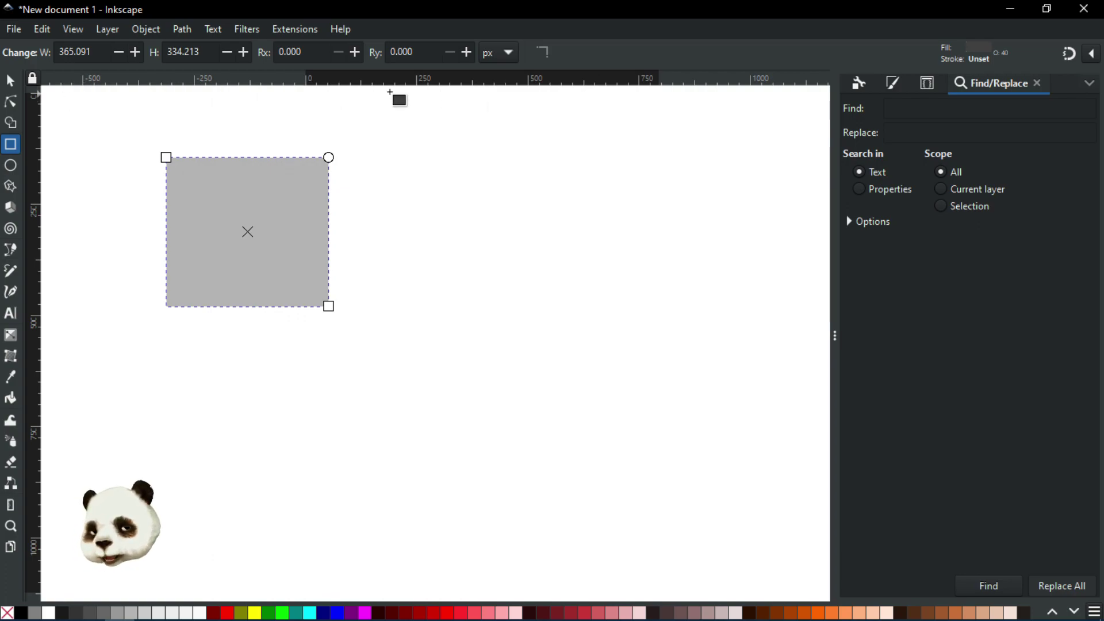
left_click(11, 82)
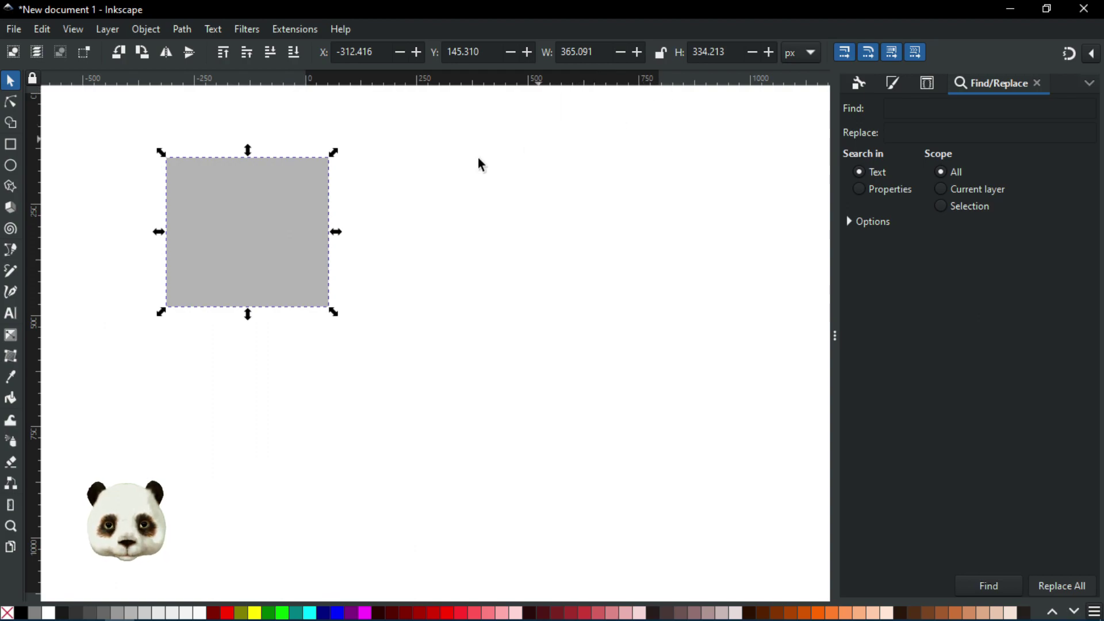
left_click_drag(426, 191, 563, 279)
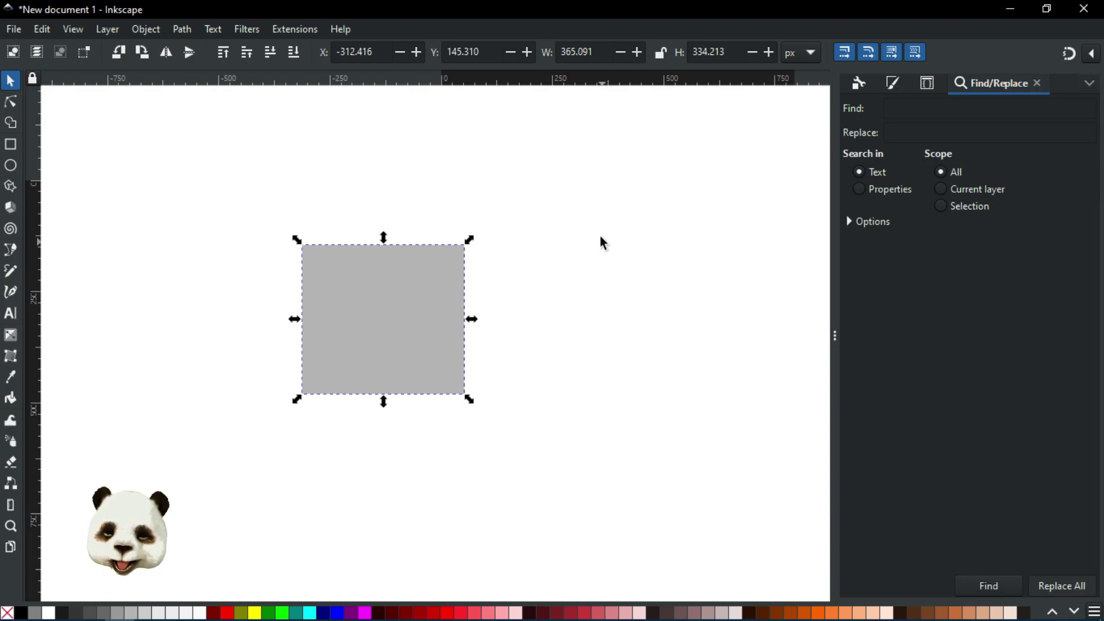
- Switch between Affinity Designer and Affinity Photo, ending in Affinity Photo
key("super")
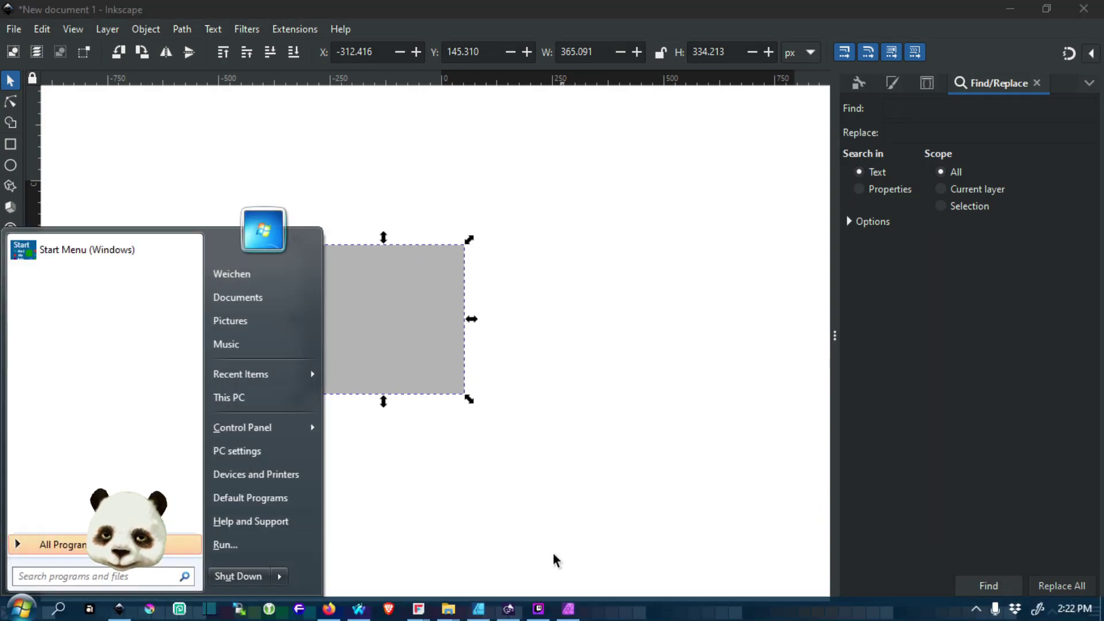
left_click(568, 608)
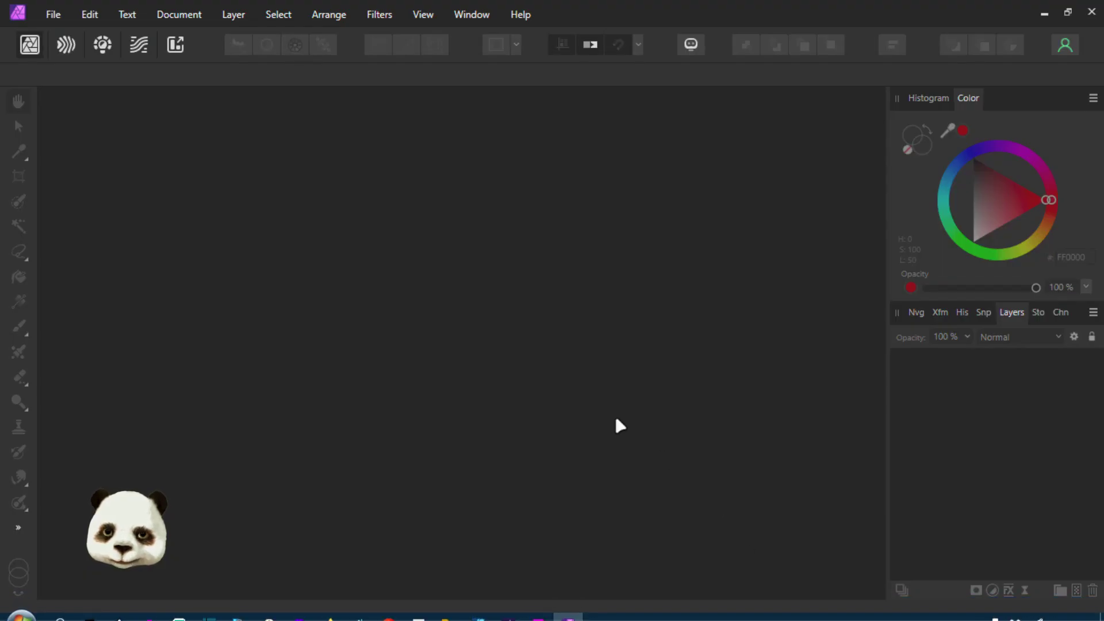
key("super")
left_click(478, 610)
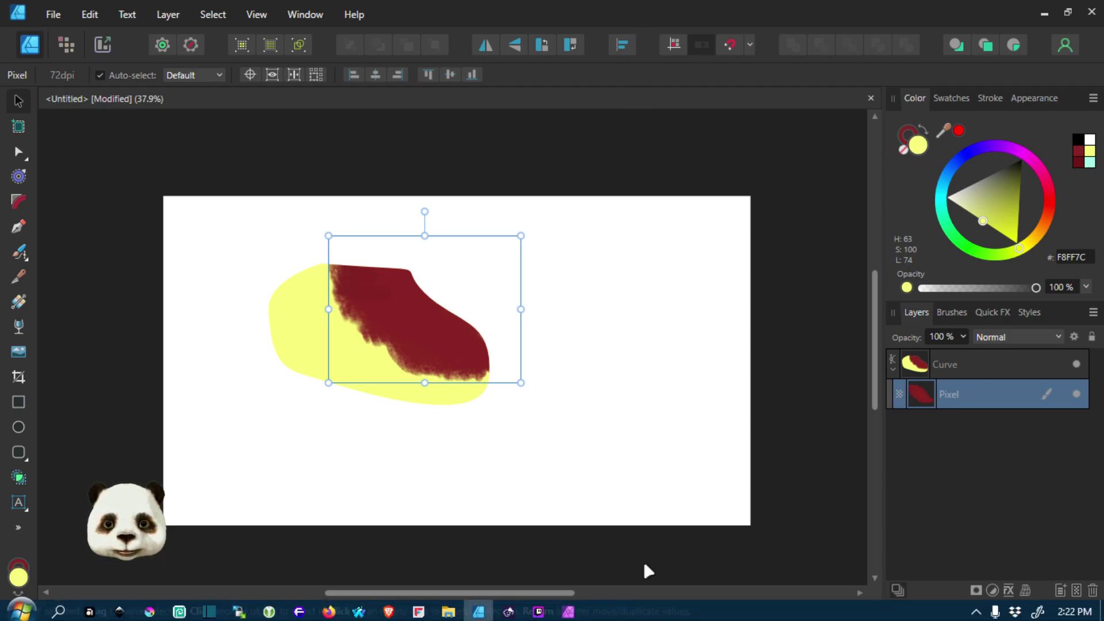
key("super")
left_click(568, 608)
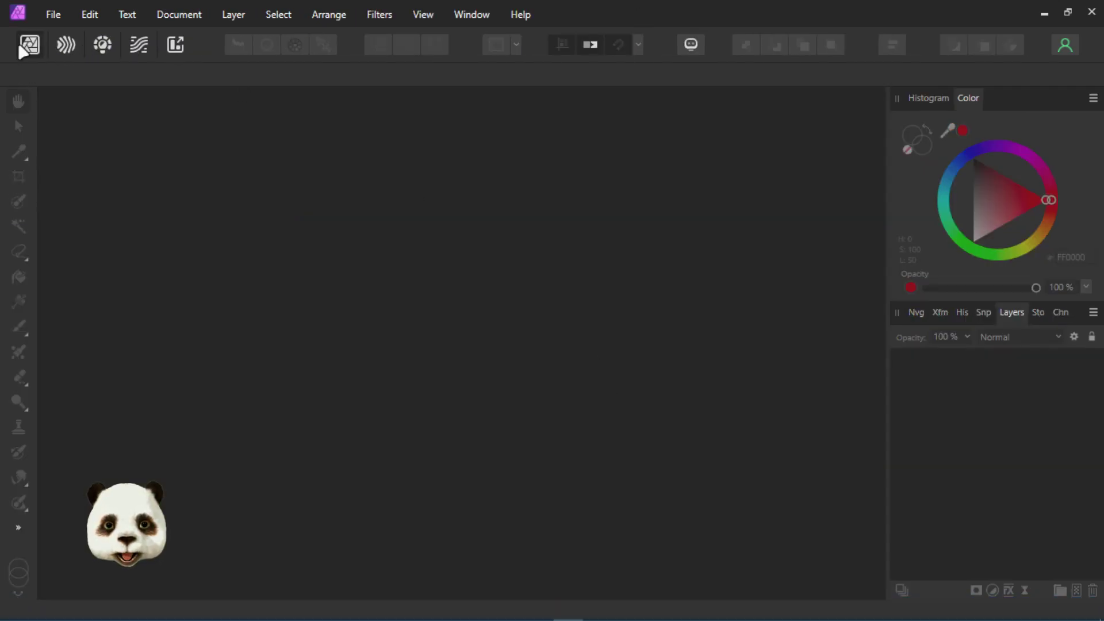
- Create a new blank 1920×1080 FHD 1080p document with Ctrl+N
left_click(53, 14)
left_click(557, 258)
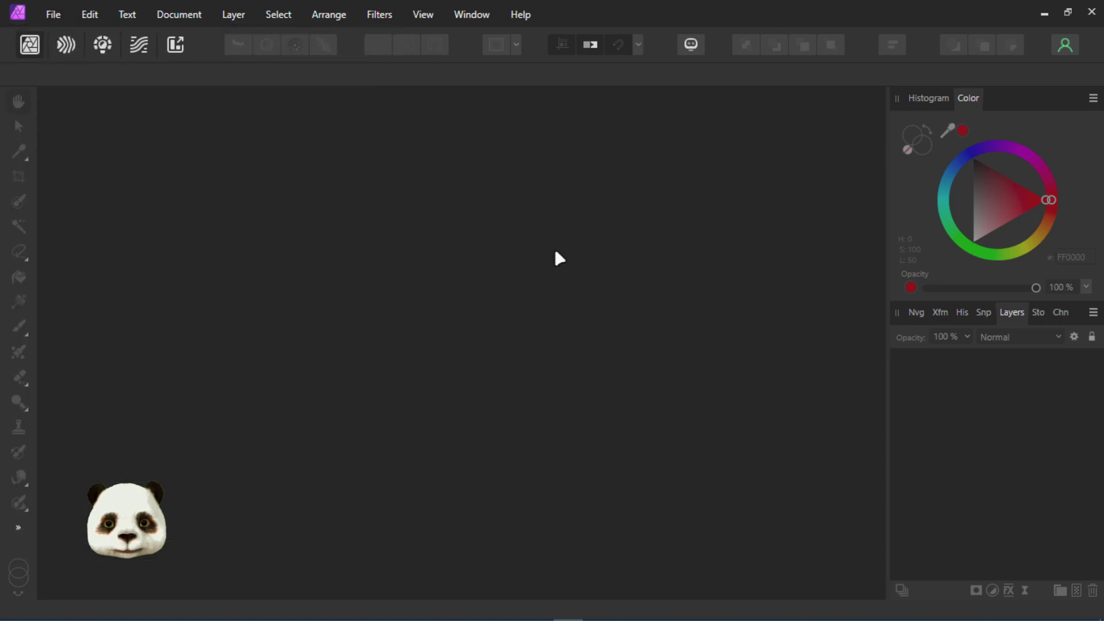
key("ctrl+n")
left_click(875, 553)
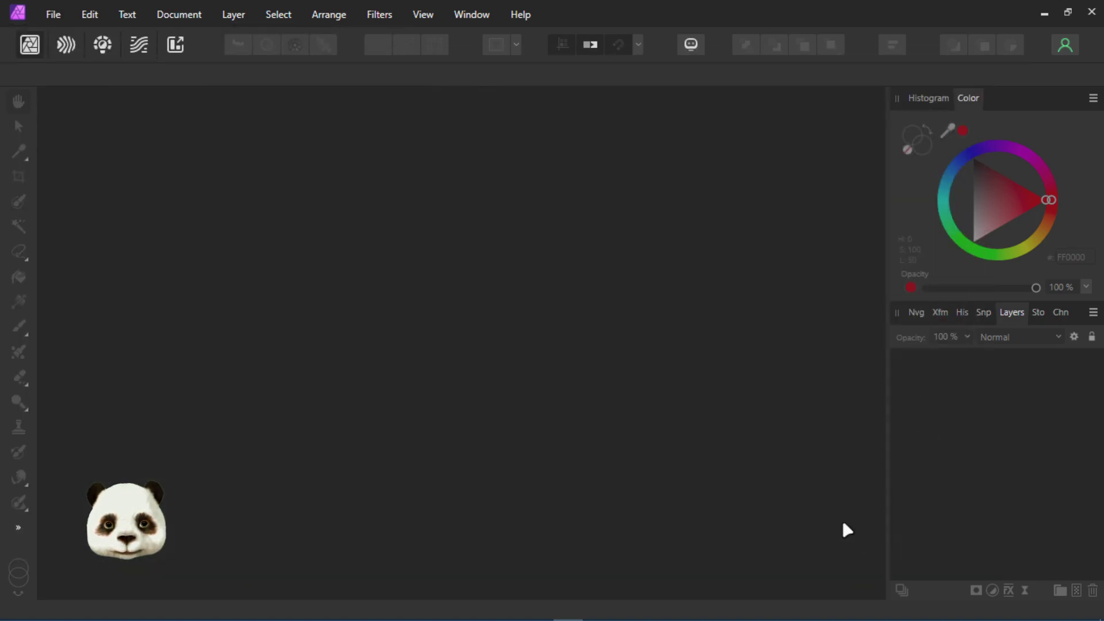
- Hide the interface, pan the page, and paint two grey zigzag strokes with the Paint Brush
key("Tab")
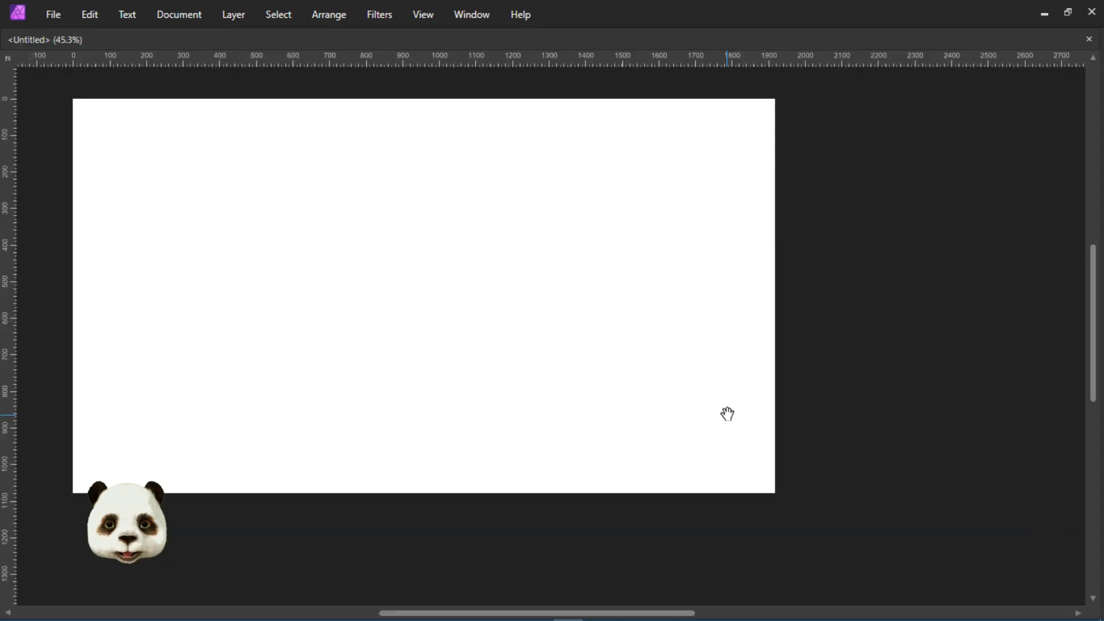
left_click_drag(535, 254, 611, 304)
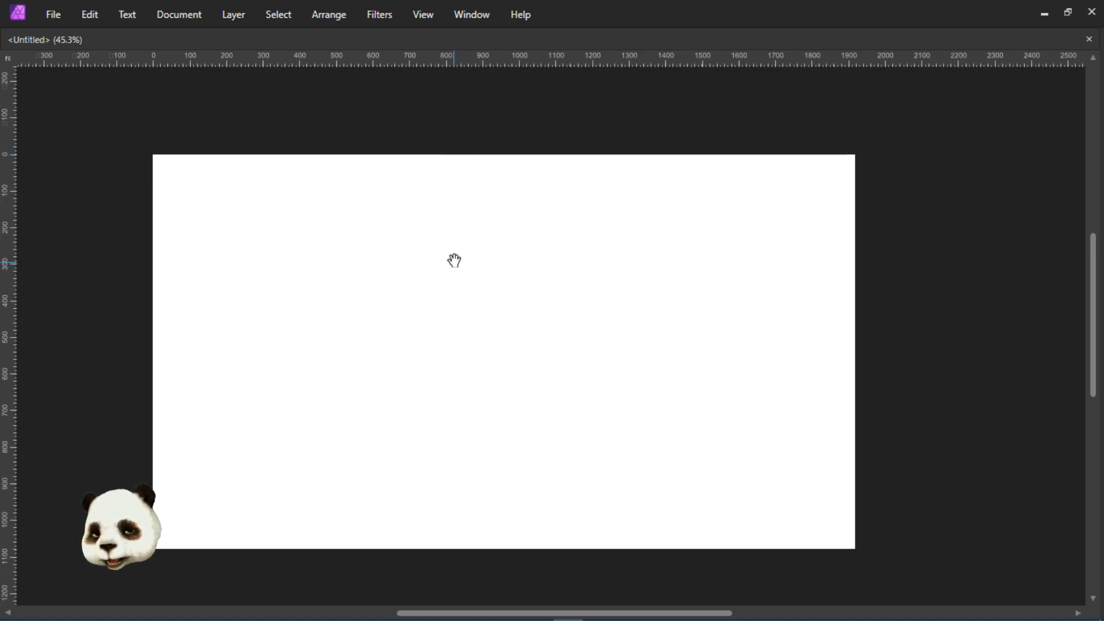
key("m")
mouse_move(374, 258)
left_mouse_down()
mouse_move(440, 357)
mouse_move(496, 358)
left_mouse_up()
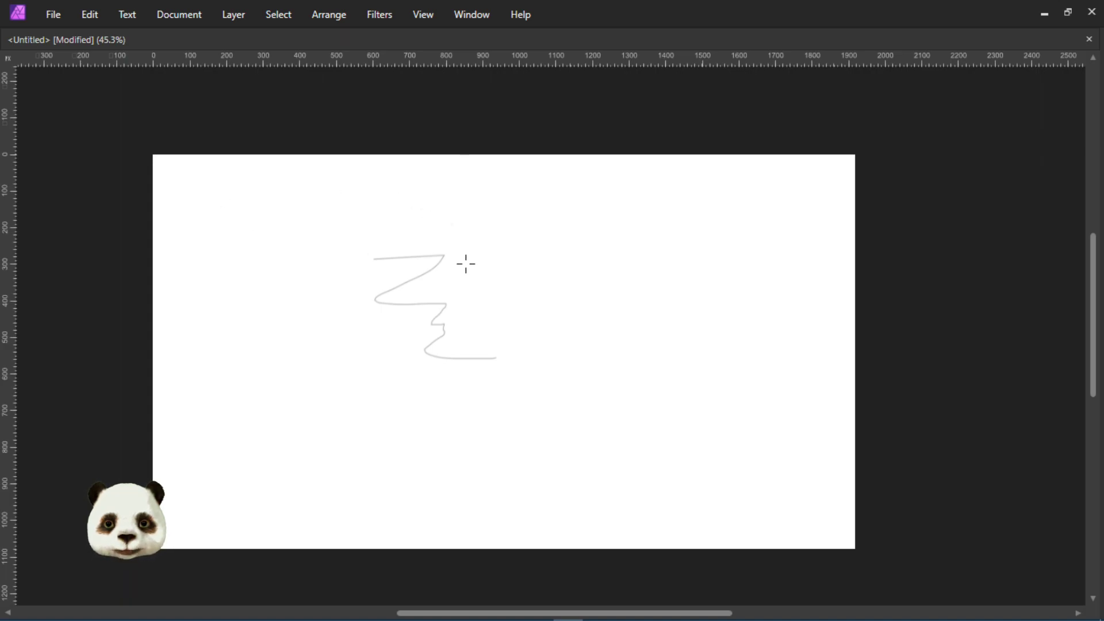
scroll(463, 261, "up", 2)
mouse_move(462, 242)
left_mouse_down()
mouse_move(460, 278)
mouse_move(553, 335)
left_mouse_up()
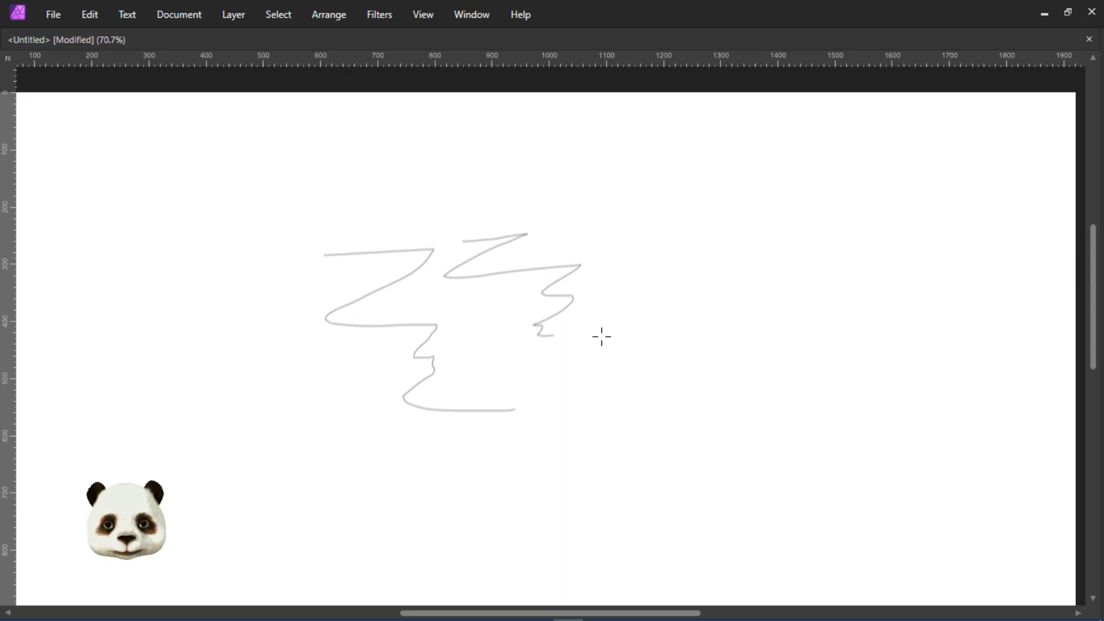
- Restore the interface, show the Brushes list, and toggle the UI and rulers with Ctrl+R
key("Tab")
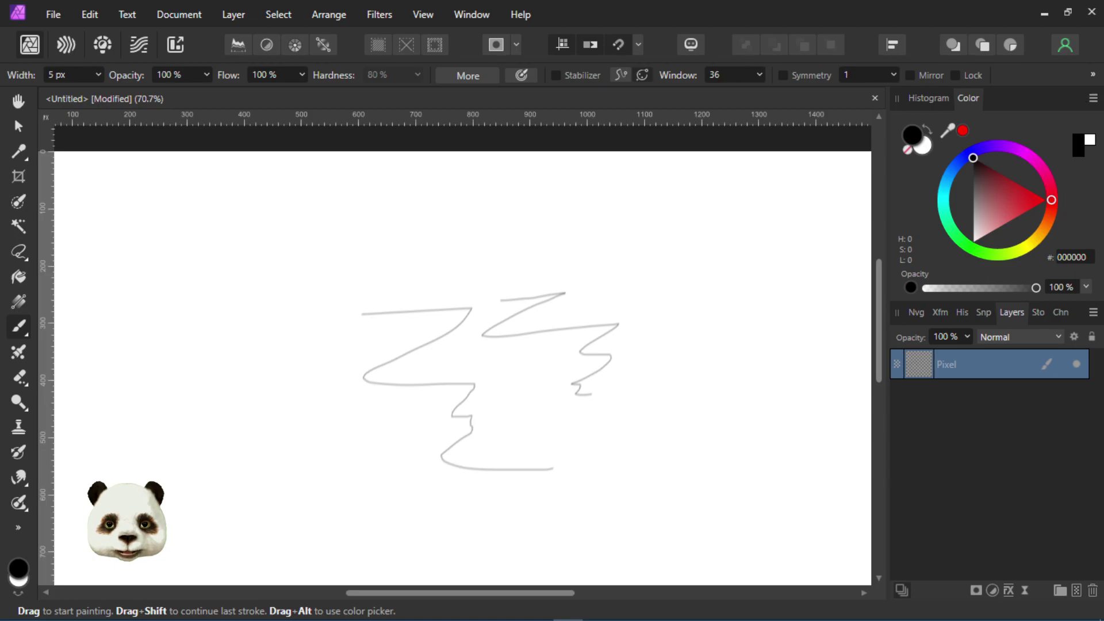
left_click(987, 45)
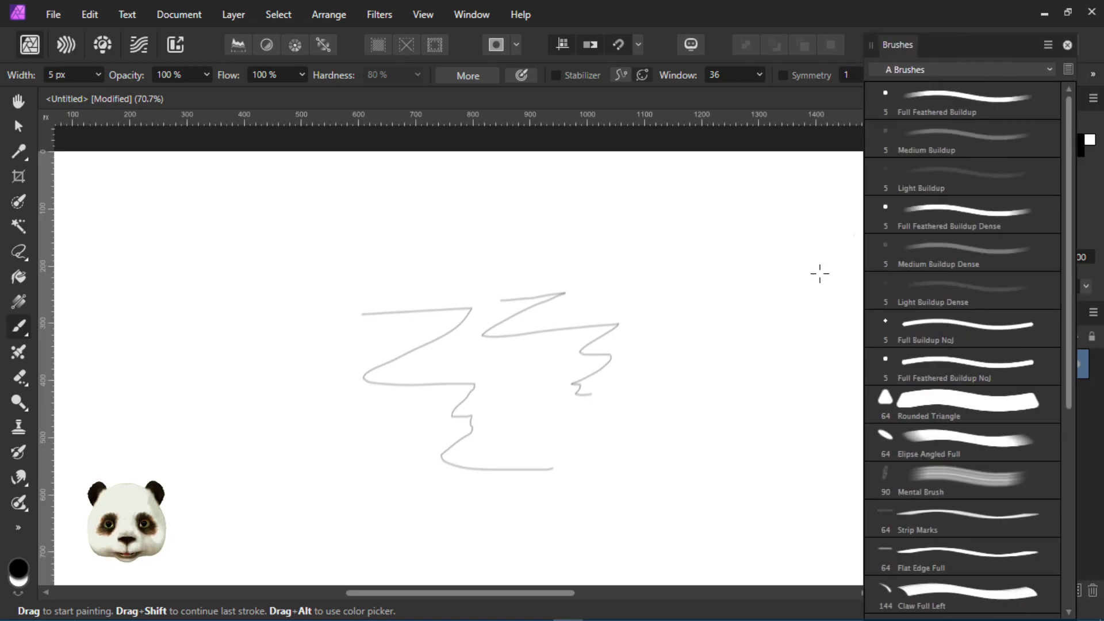
key("Tab")
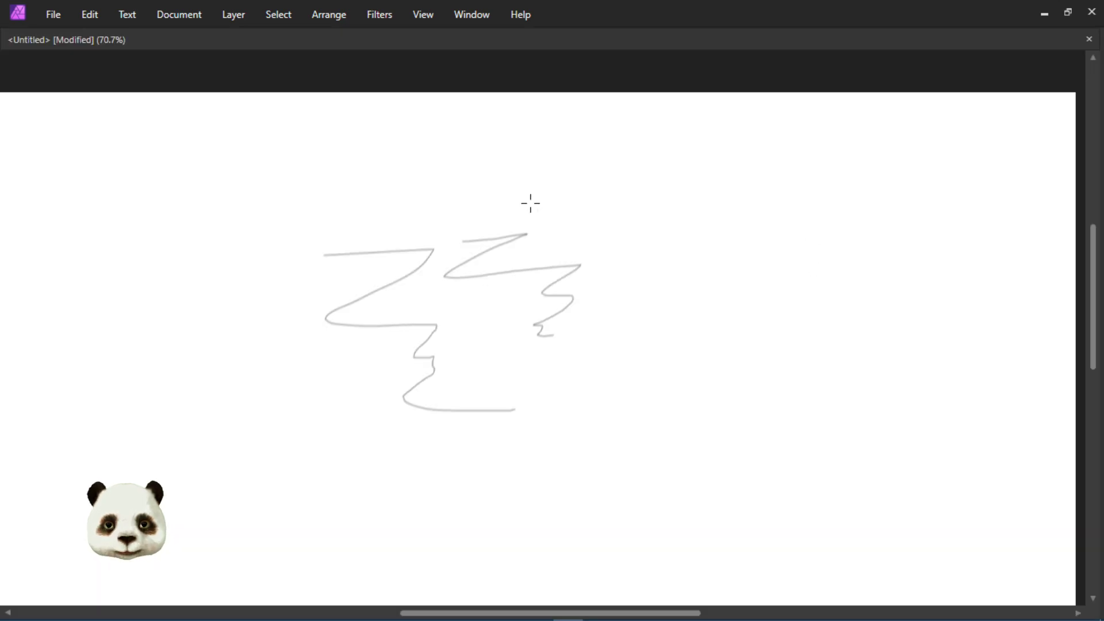
key("ctrl+r")
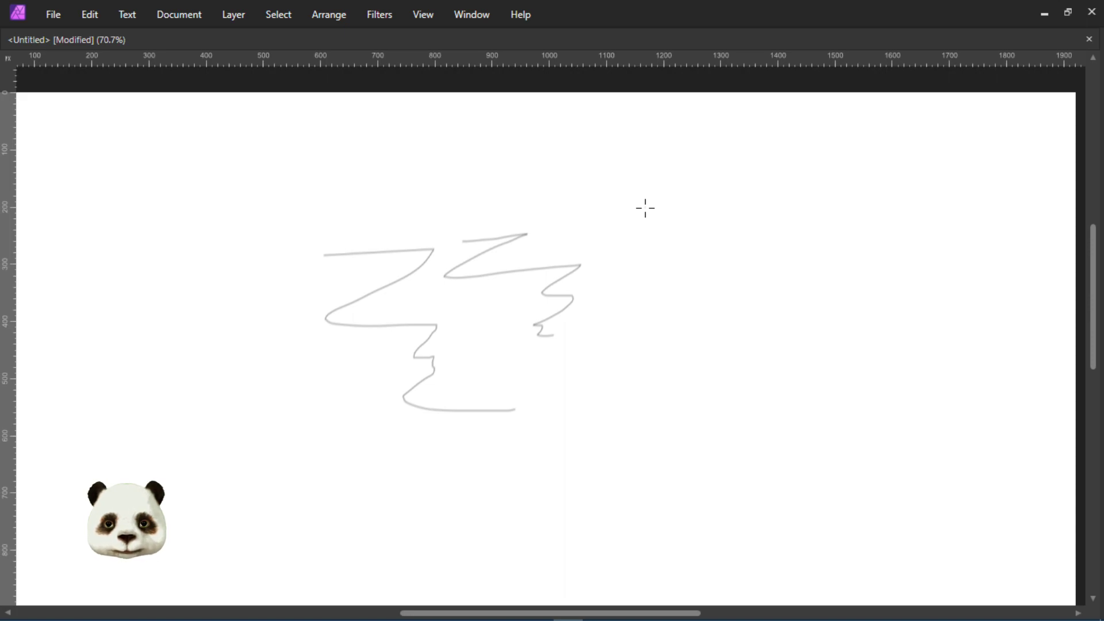
key("Tab")
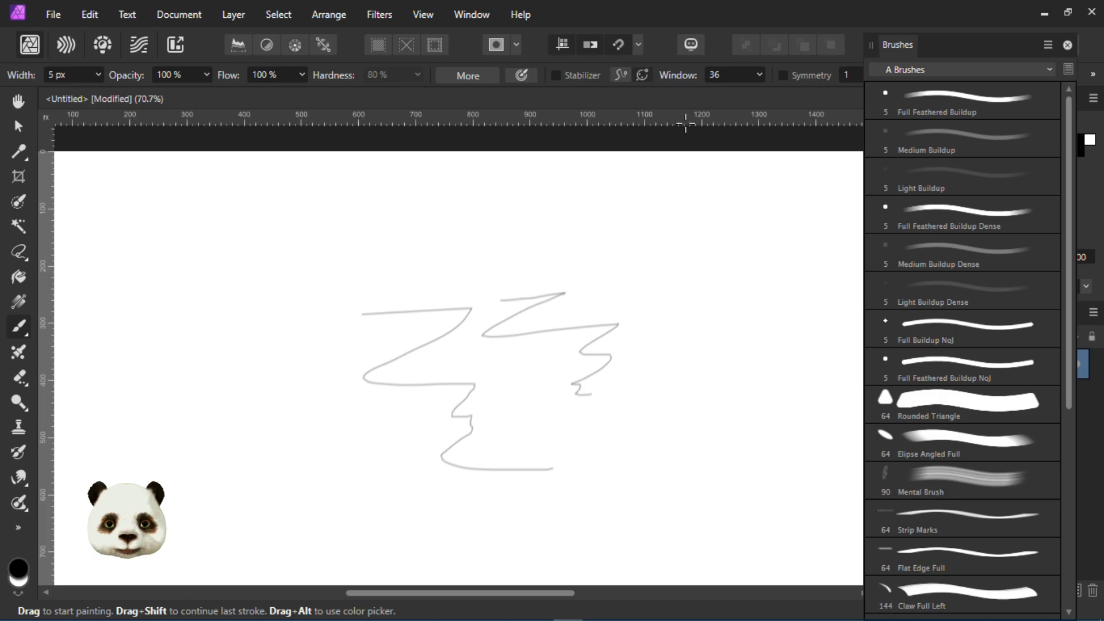
- Browse the Window, View and Help menus, then leave Affinity Photo via the Start menu
left_click(472, 15)
key("Left")
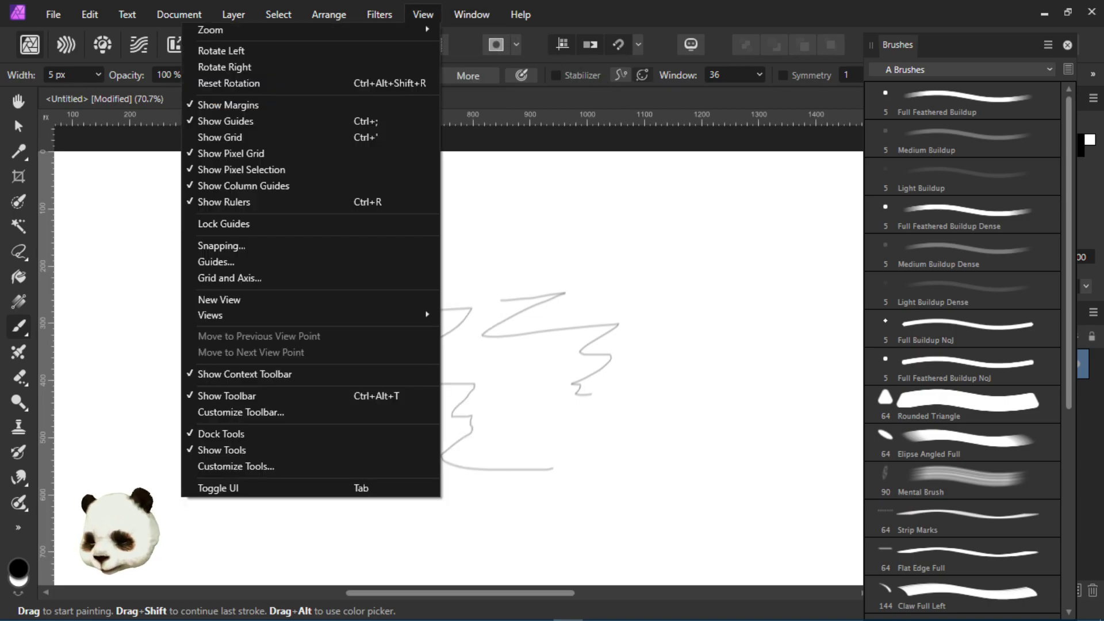
key("Right")
key("Right")
key("Escape")
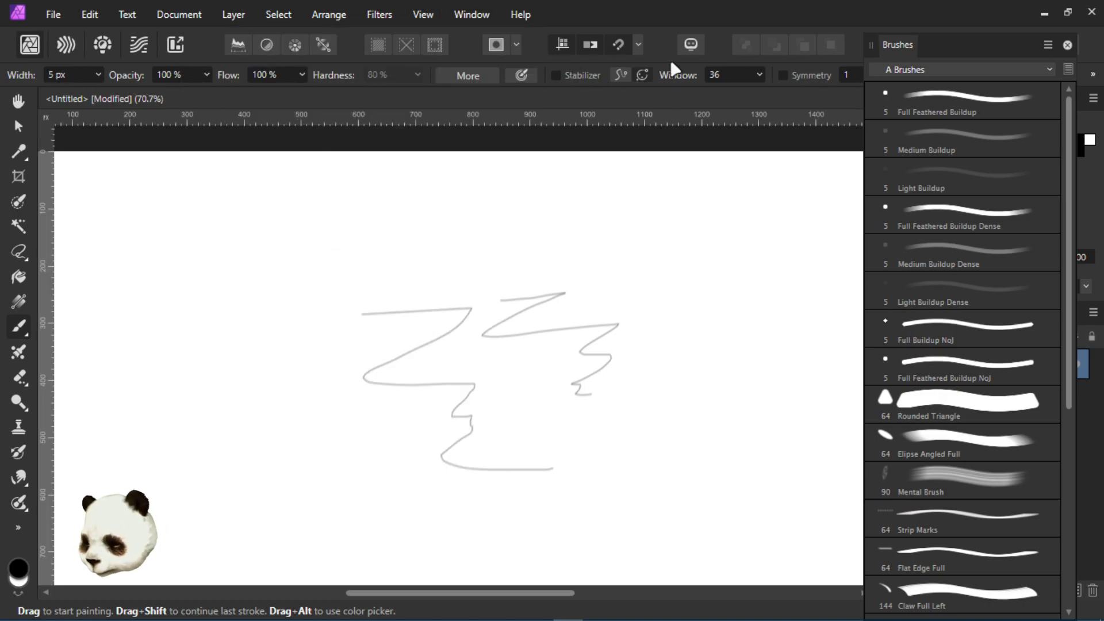
key("super")
- Back in Inkscape, toggle F11 fullscreen on and off, then open Preferences at Keyboard shortcuts
key("alt+Tab")
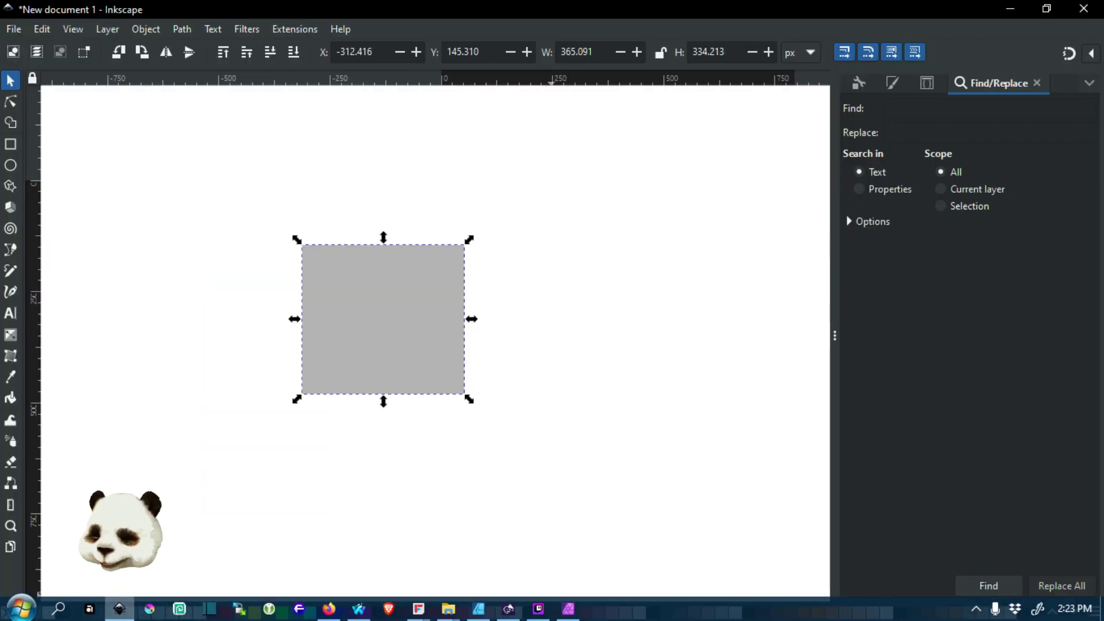
key("F11")
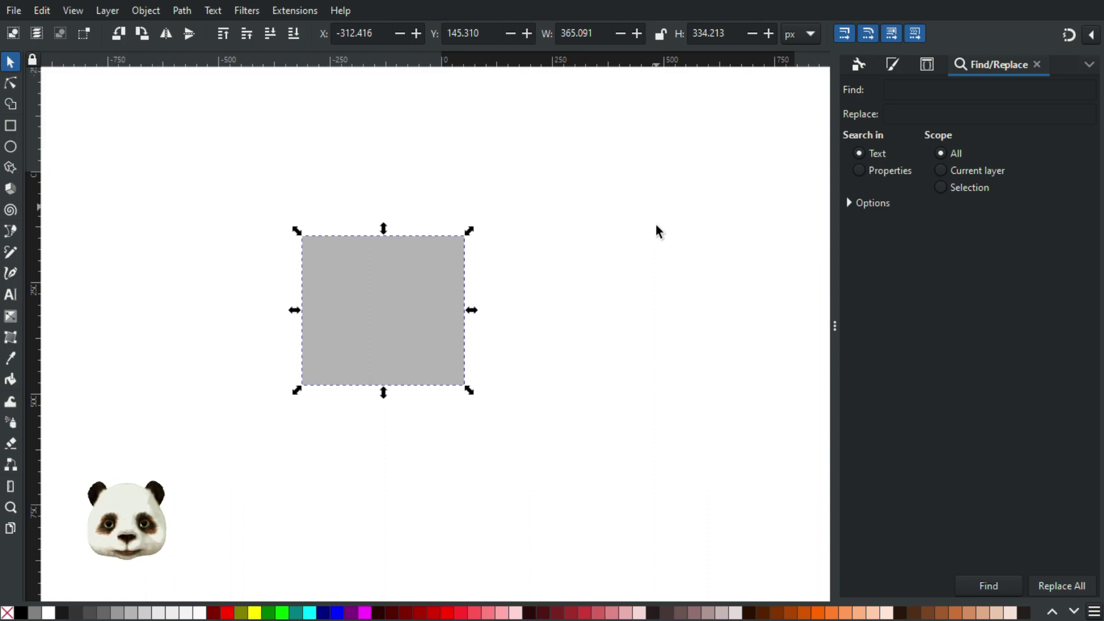
key("F11")
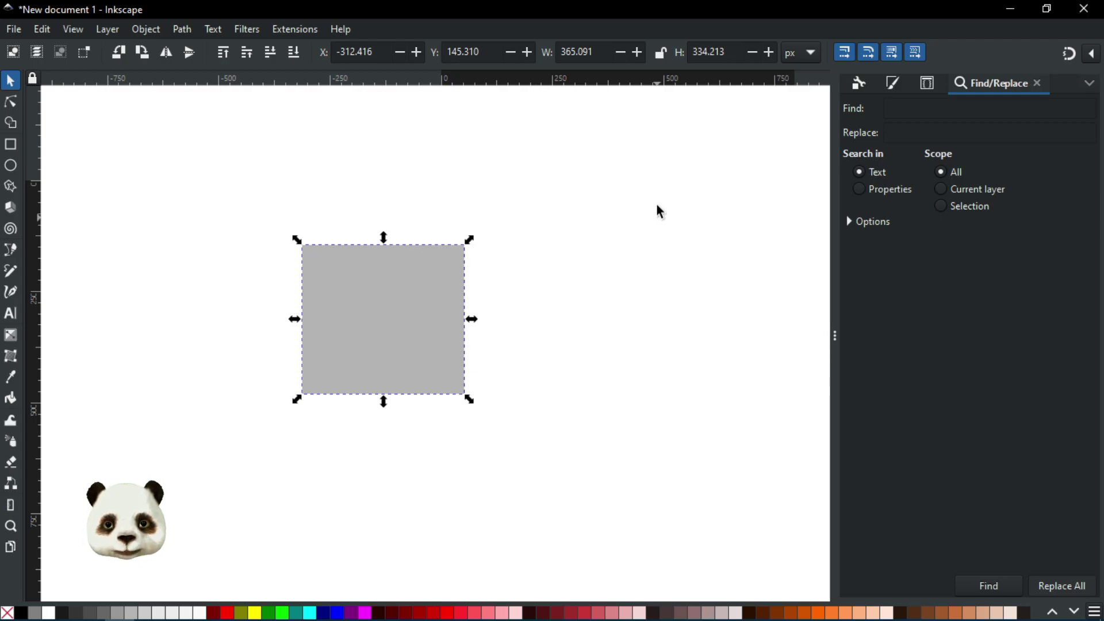
key("ctrl+shift+p")
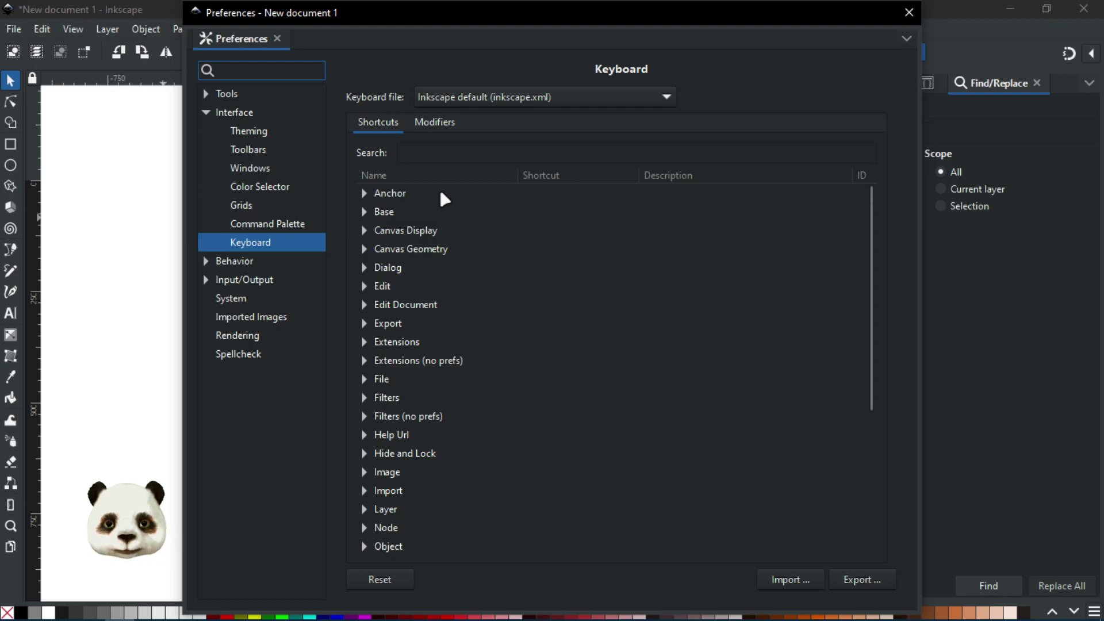
- Expand and collapse the Tools and Input/Output branches of the Preferences tree, showing Interface
left_click(205, 93)
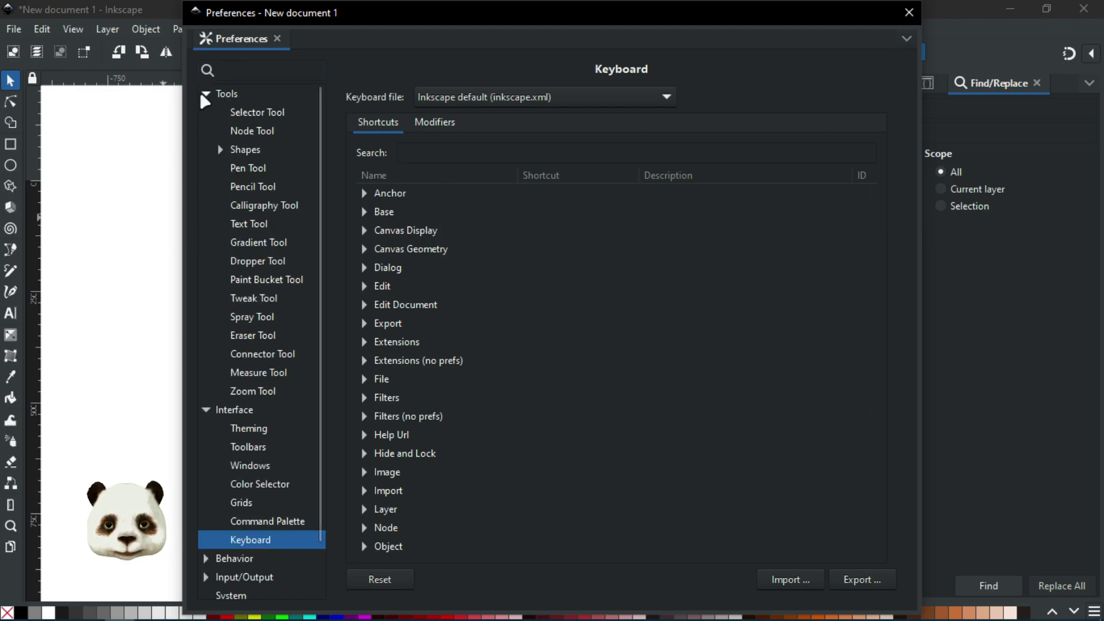
left_click(204, 93)
left_click(205, 112)
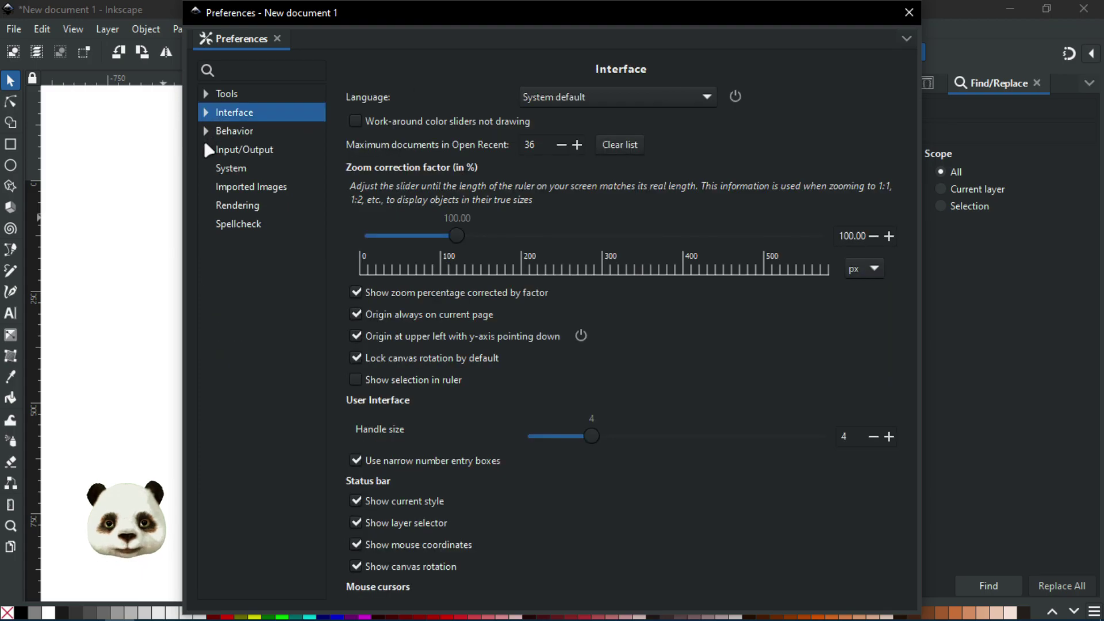
left_click(205, 150)
left_click(206, 149)
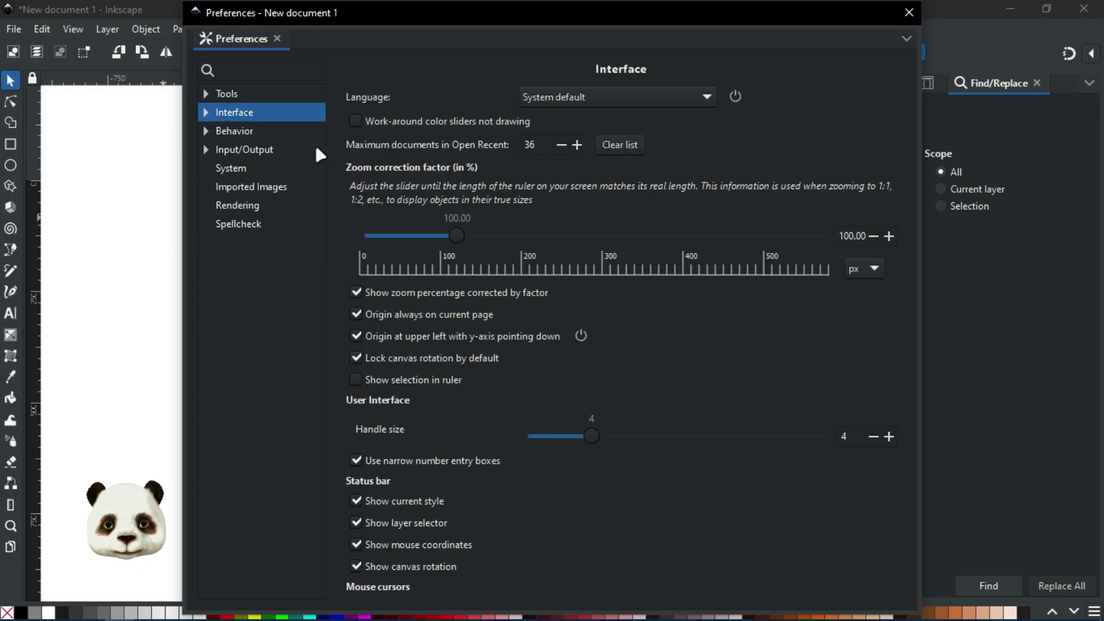
- View the Behavior, Tools, Interface and Input/Output pages, then close Preferences
left_click(254, 132)
left_click(237, 94)
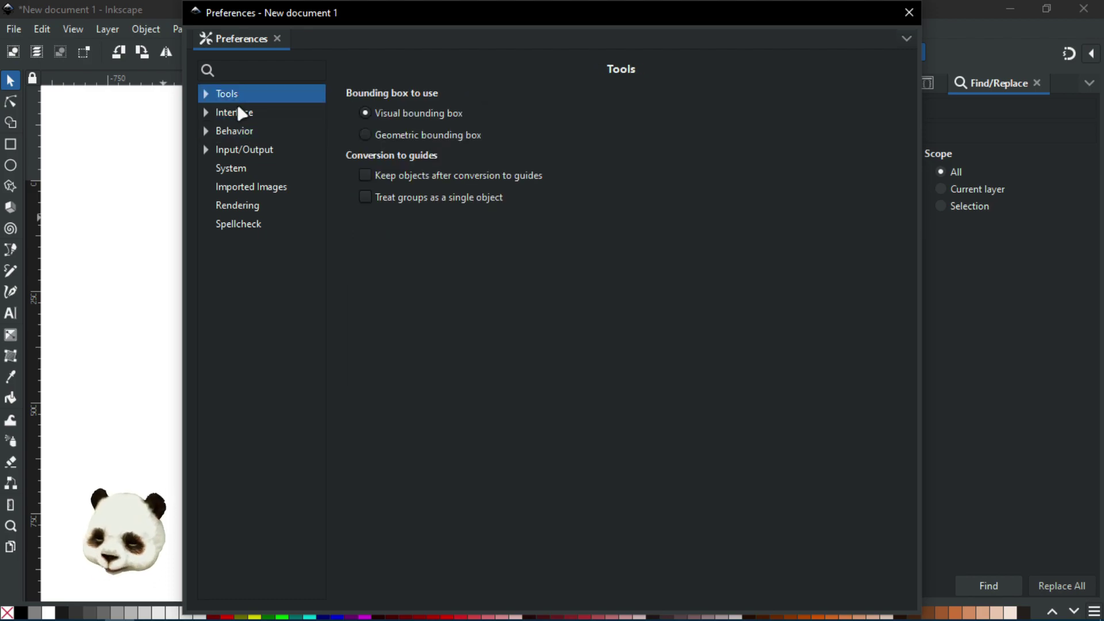
left_click(240, 113)
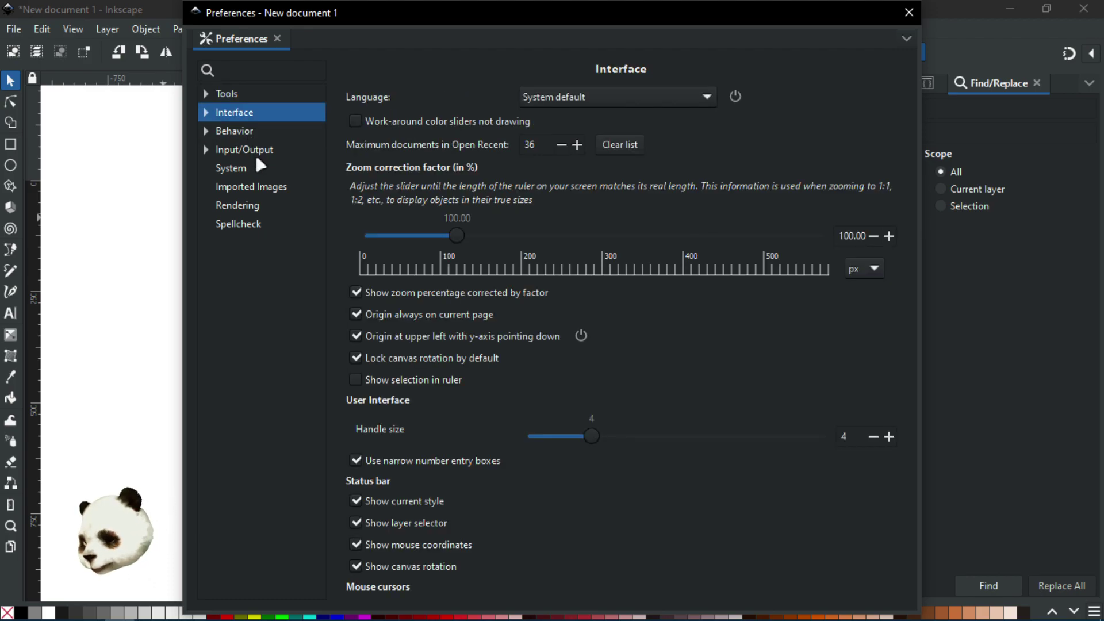
left_click(251, 152)
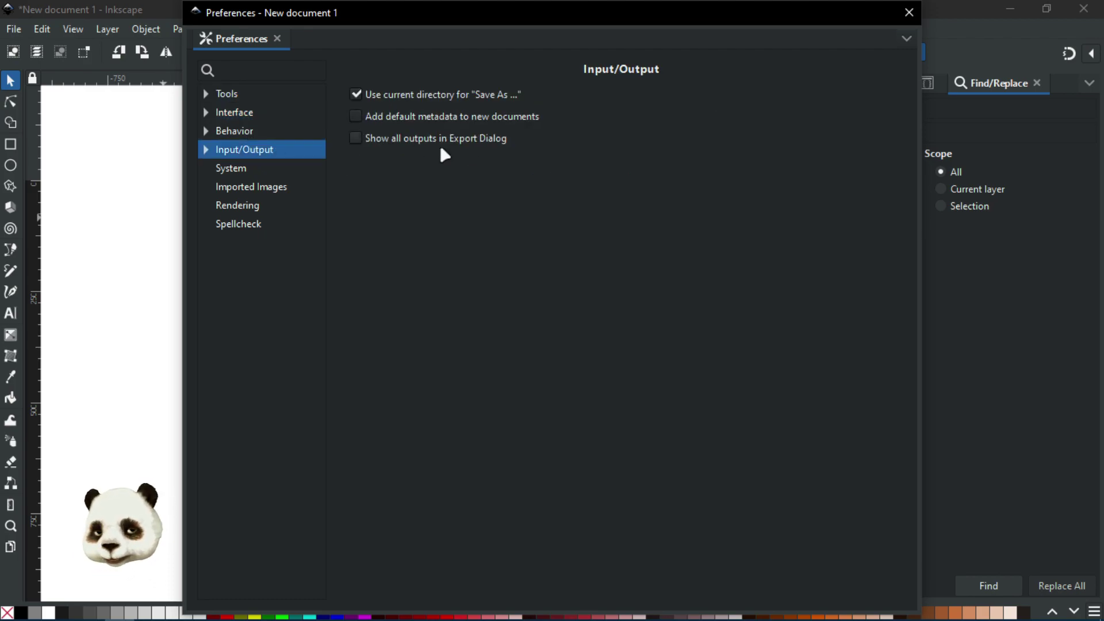
left_click(908, 12)
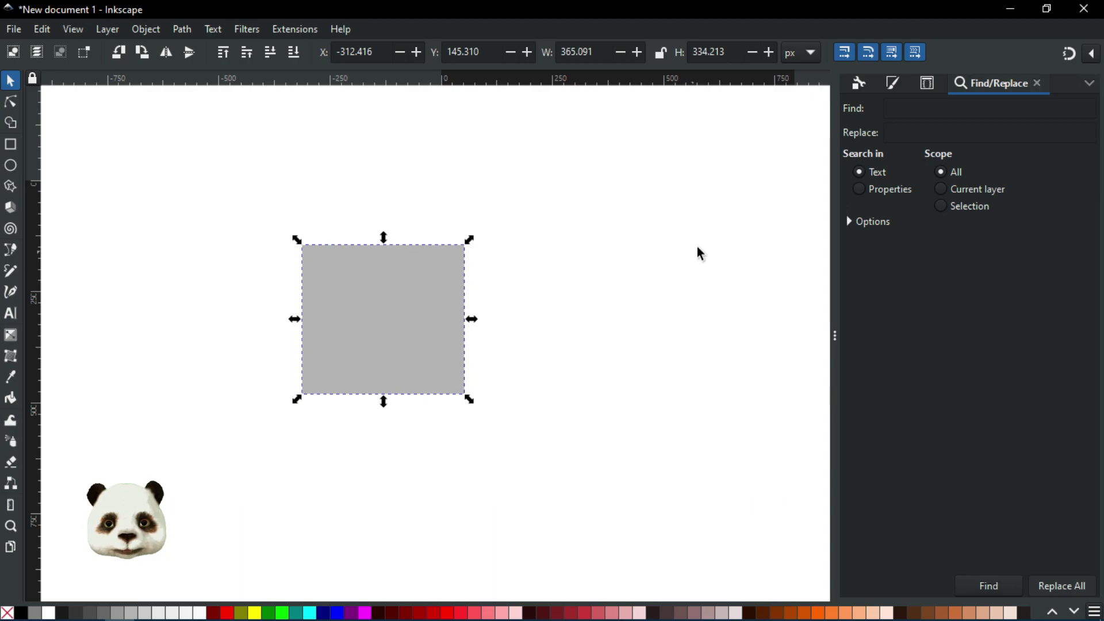
- Pan the canvas right and then up until the panda-head picture is in view
left_click_drag(483, 204, 524, 214)
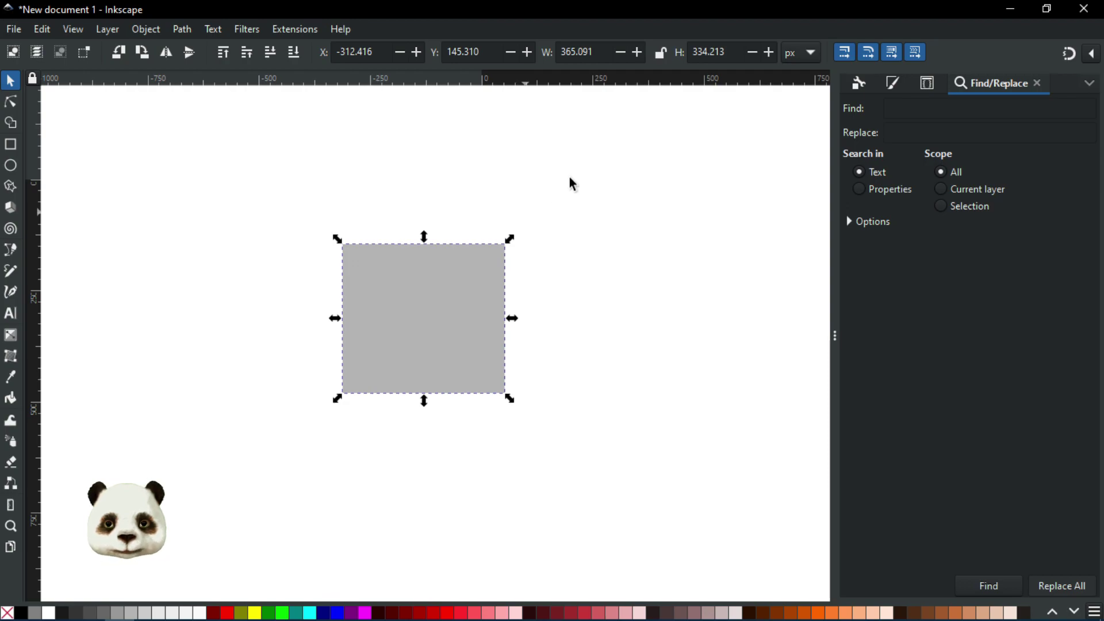
left_click_drag(626, 351, 635, 263)
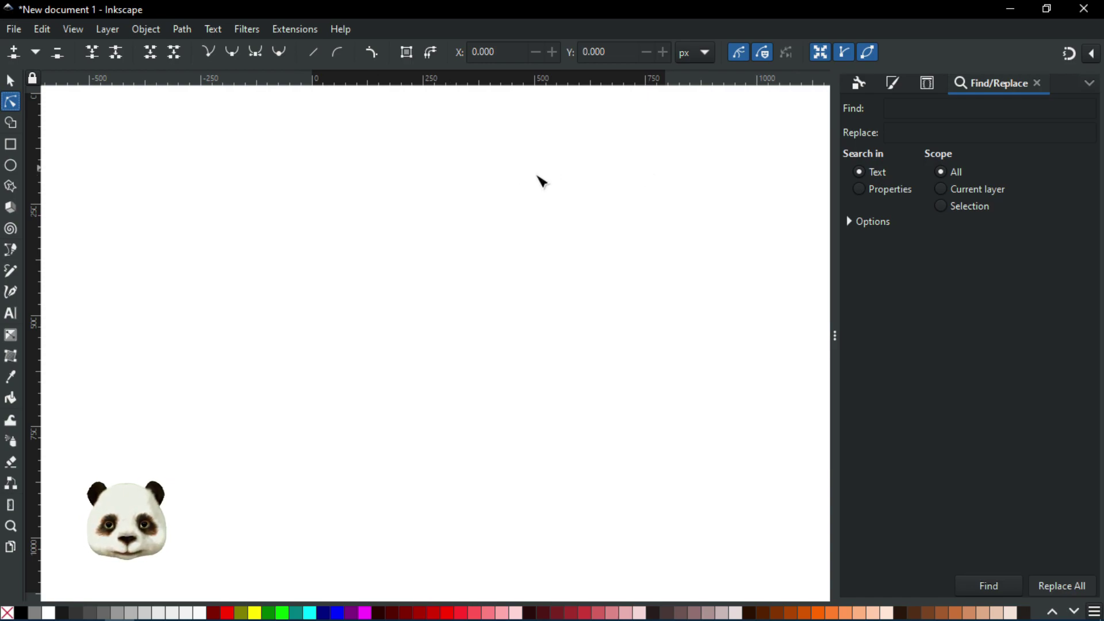
left_click_drag(564, 219, 525, 236)
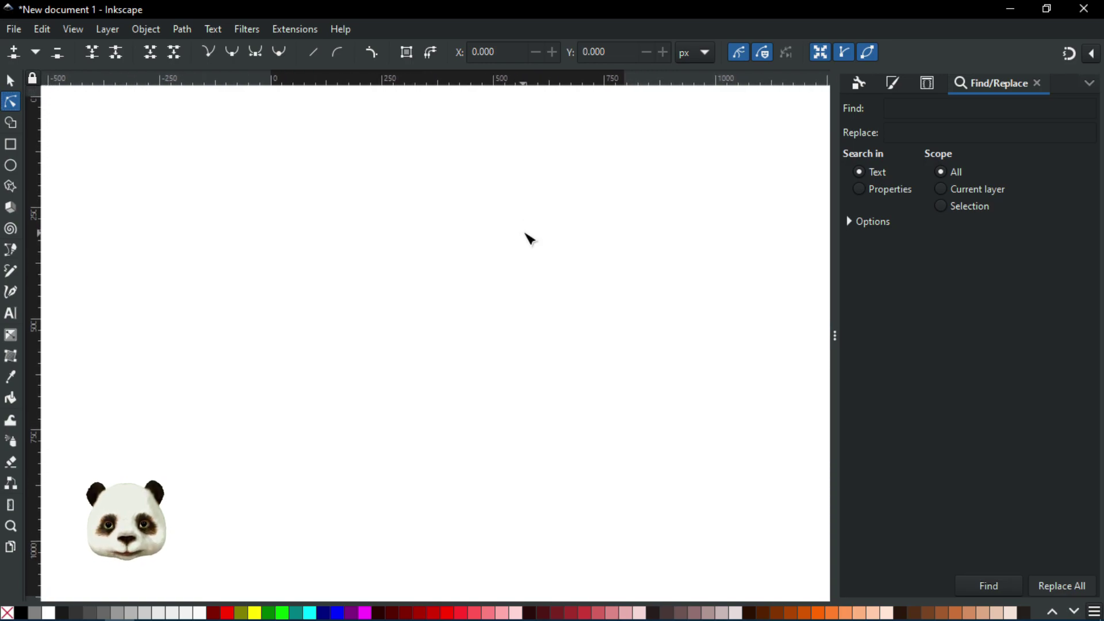